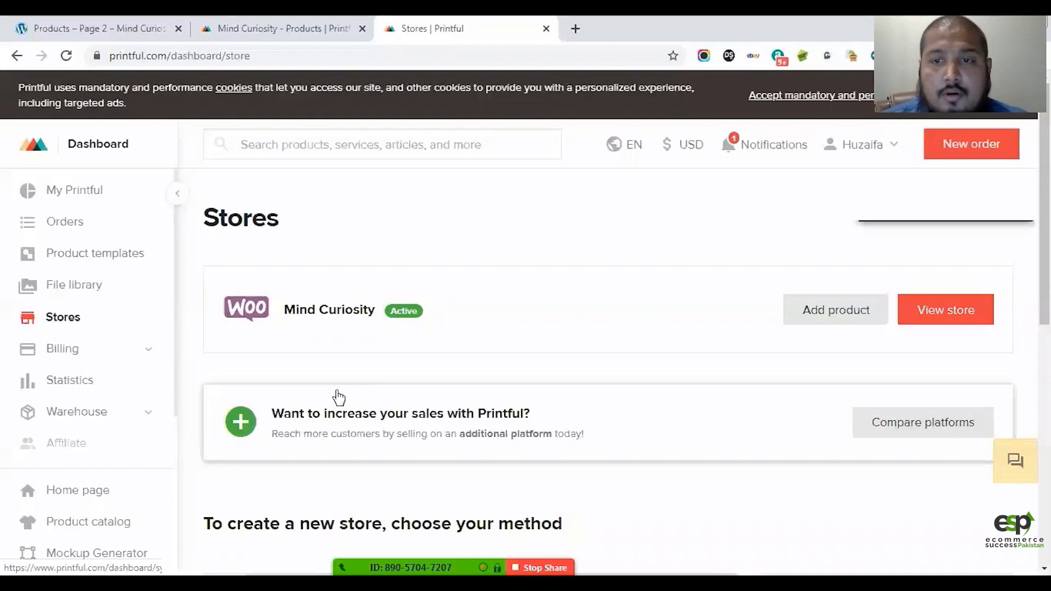
Start adding a product to the Mind Curiosity store and open the iPhone cases category under Accessories
left_click(854, 316)
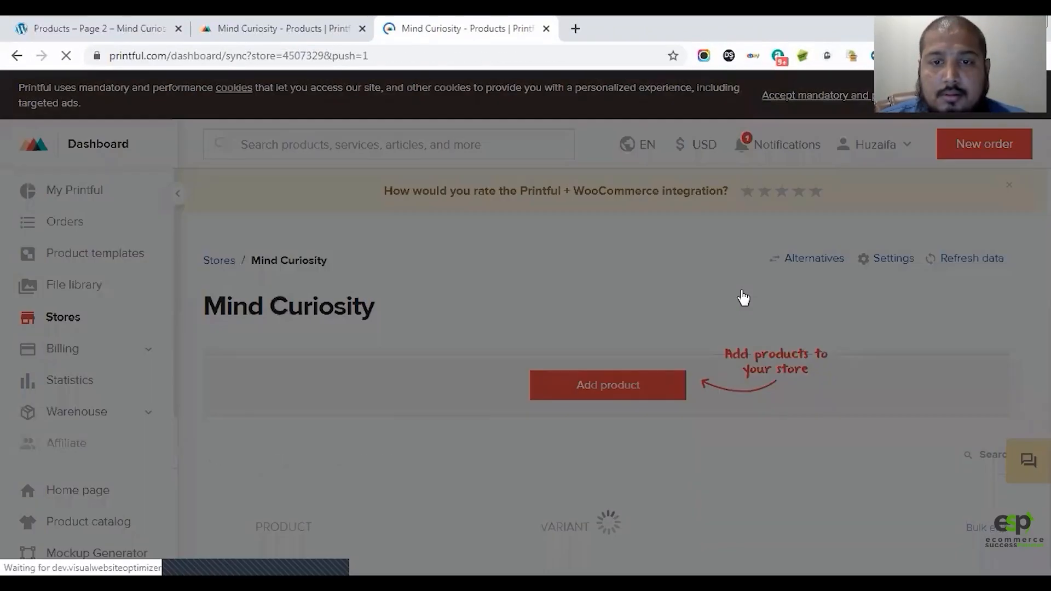
scroll(646, 335, "down", 10)
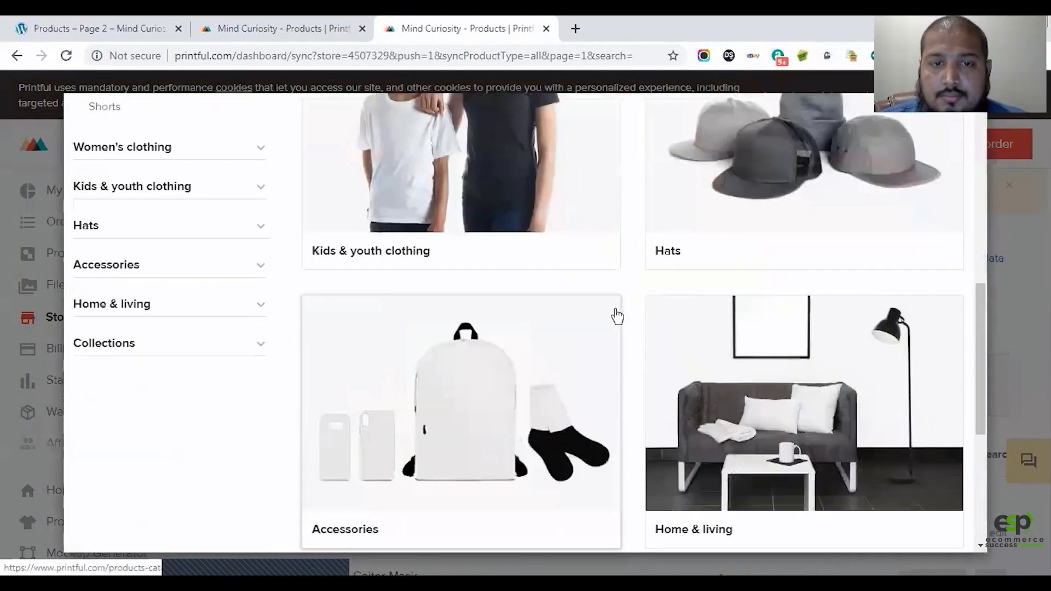
scroll(617, 316, "down", 4)
left_click(469, 199)
scroll(671, 381, "up", 5)
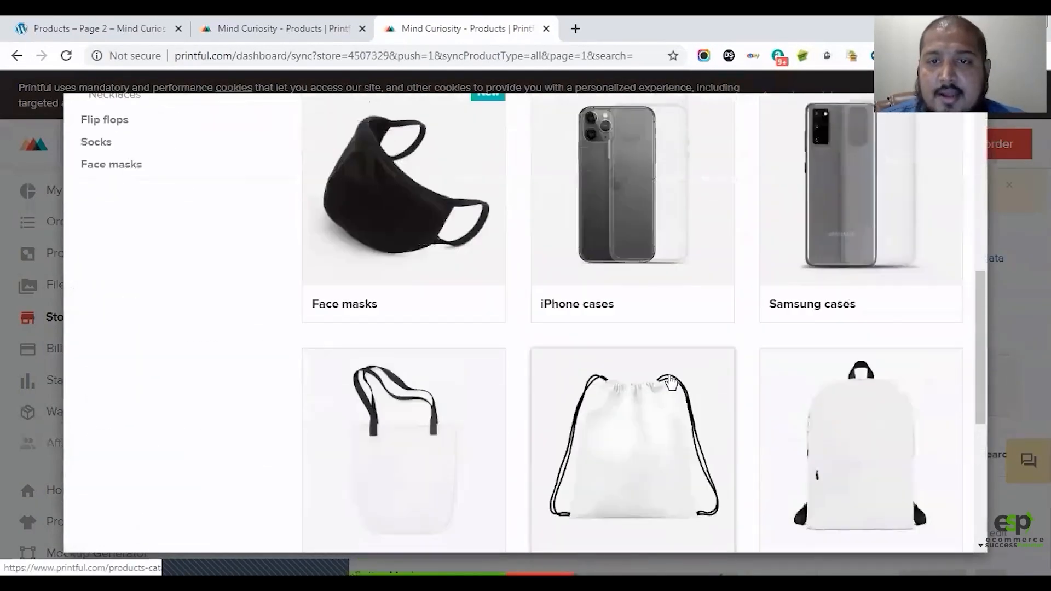
scroll(670, 381, "up", 3)
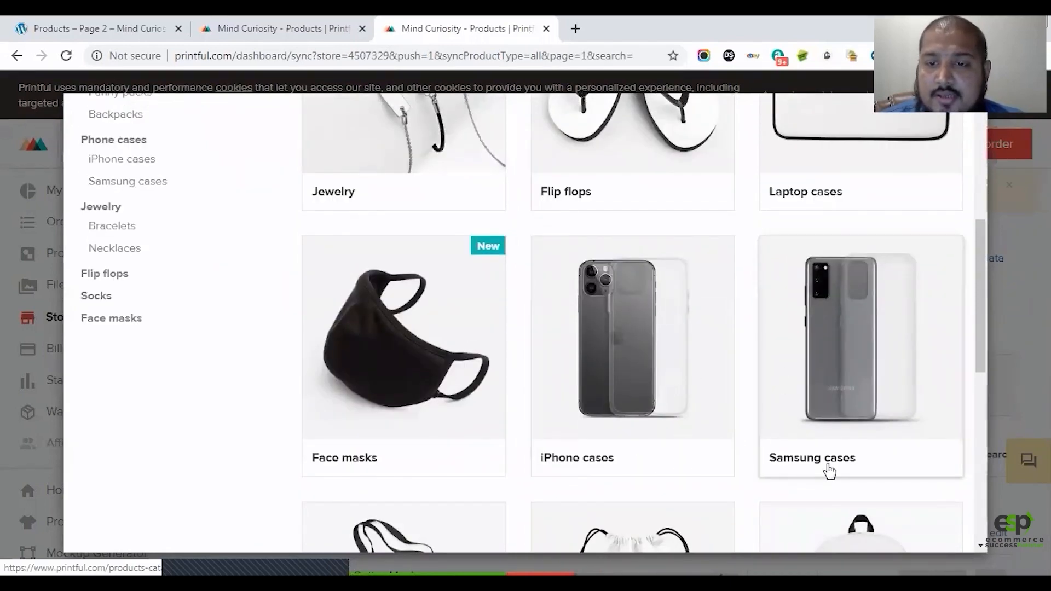
left_click(636, 375)
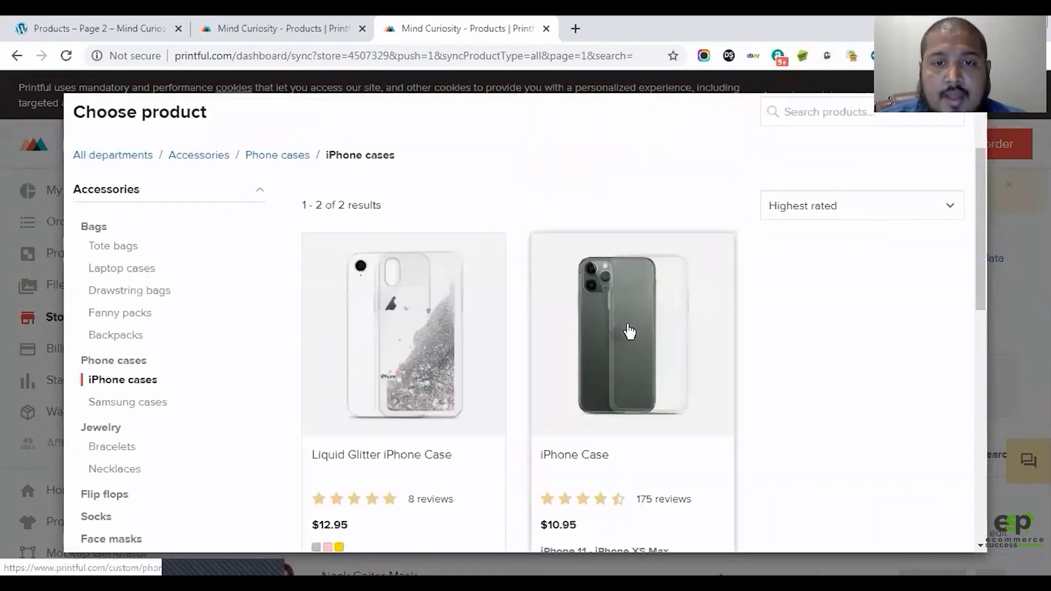
Choose the Liquid Glitter iPhone Case as the product to design
scroll(807, 382, "down", 3)
scroll(811, 385, "up", 3)
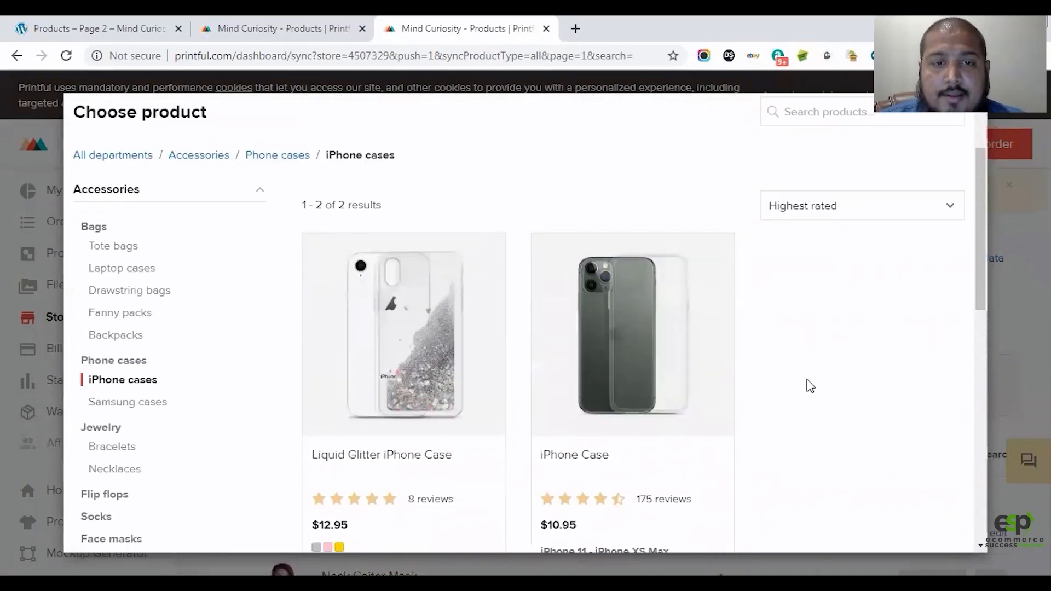
scroll(809, 386, "down", 3)
scroll(793, 389, "up", 2)
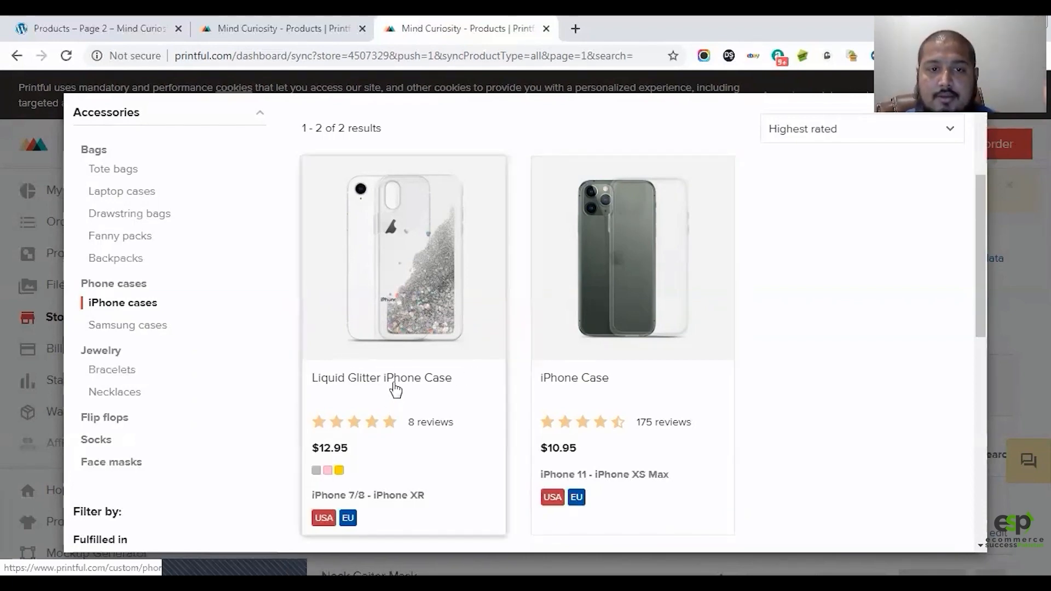
left_click(408, 366)
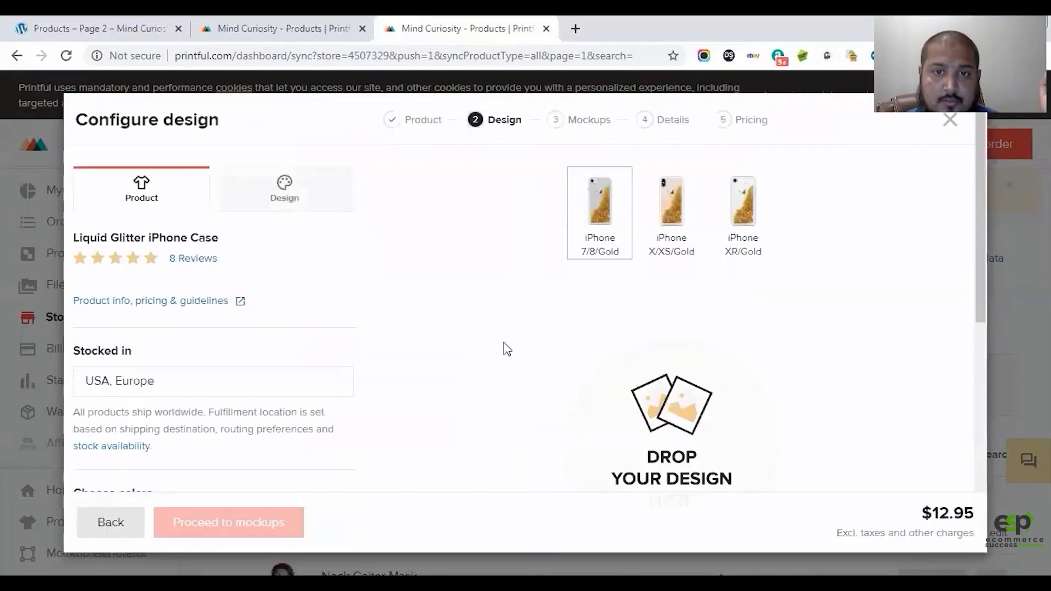
Add the silver and pink color variants to the gold Liquid Glitter iPhone Case
scroll(479, 319, "down", 5)
scroll(479, 319, "up", 3)
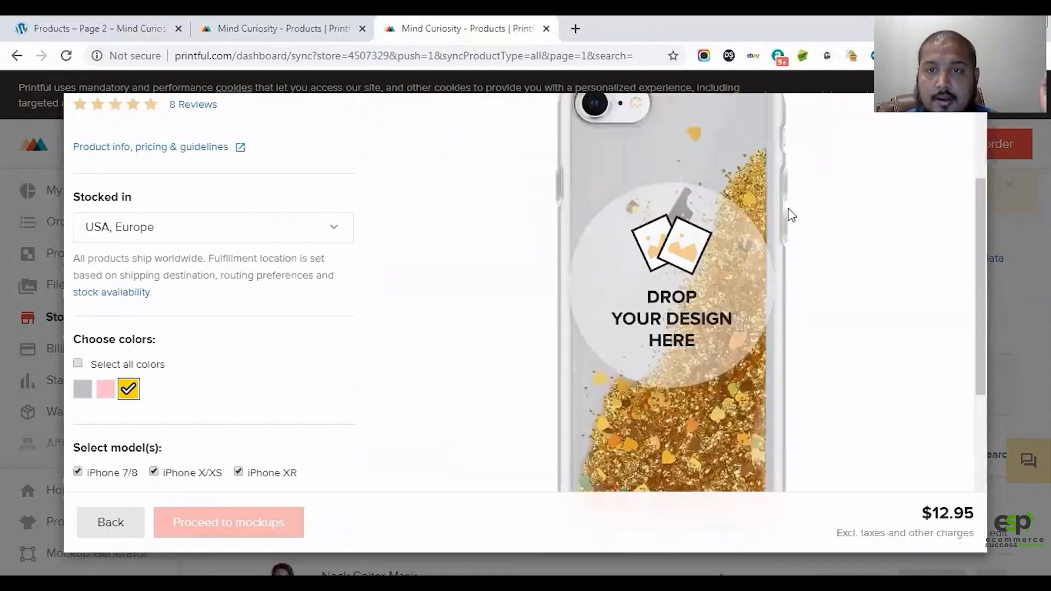
scroll(684, 261, "down", 4)
scroll(706, 364, "up", 3)
scroll(714, 383, "down", 4)
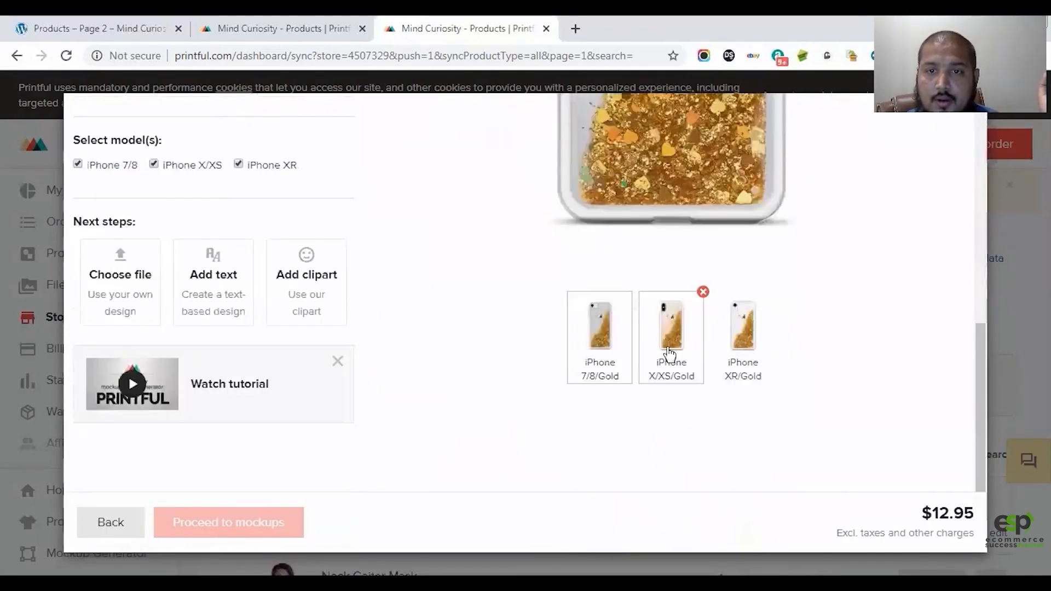
scroll(436, 352, "up", 4)
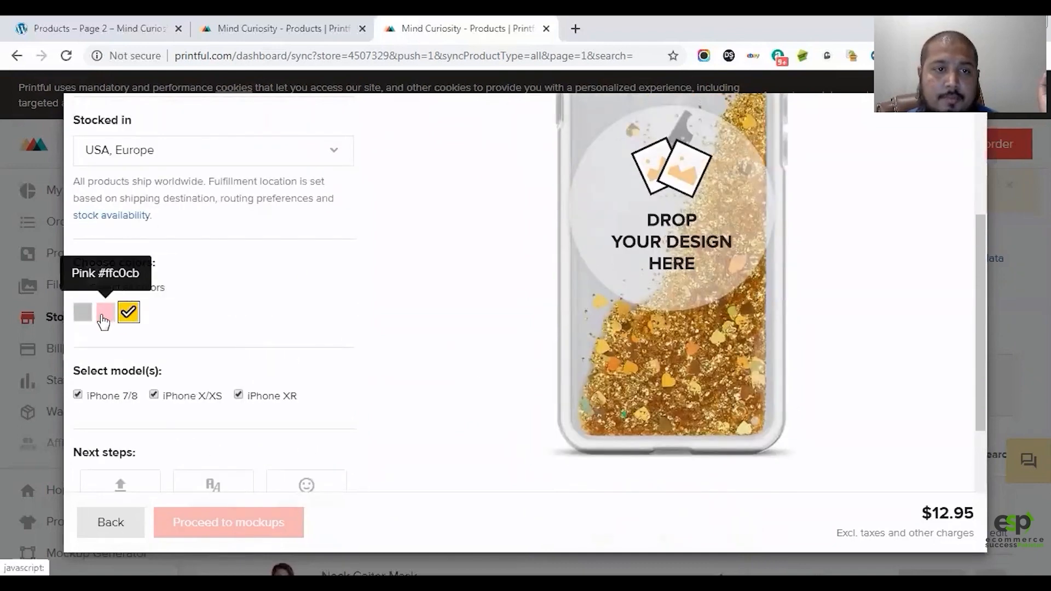
left_click(81, 315)
left_click(105, 316)
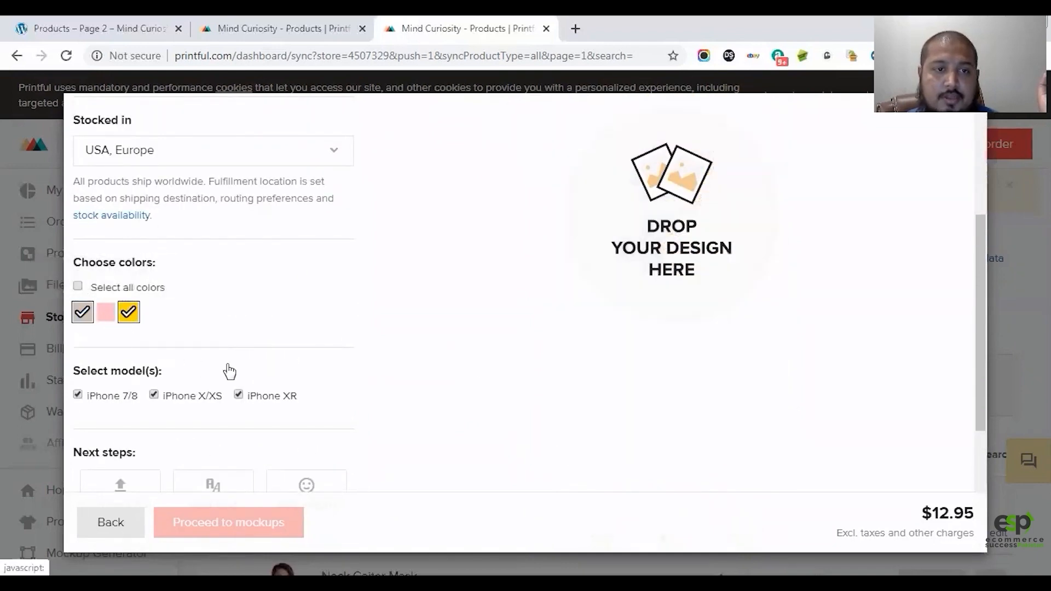
scroll(264, 320, "down", 3)
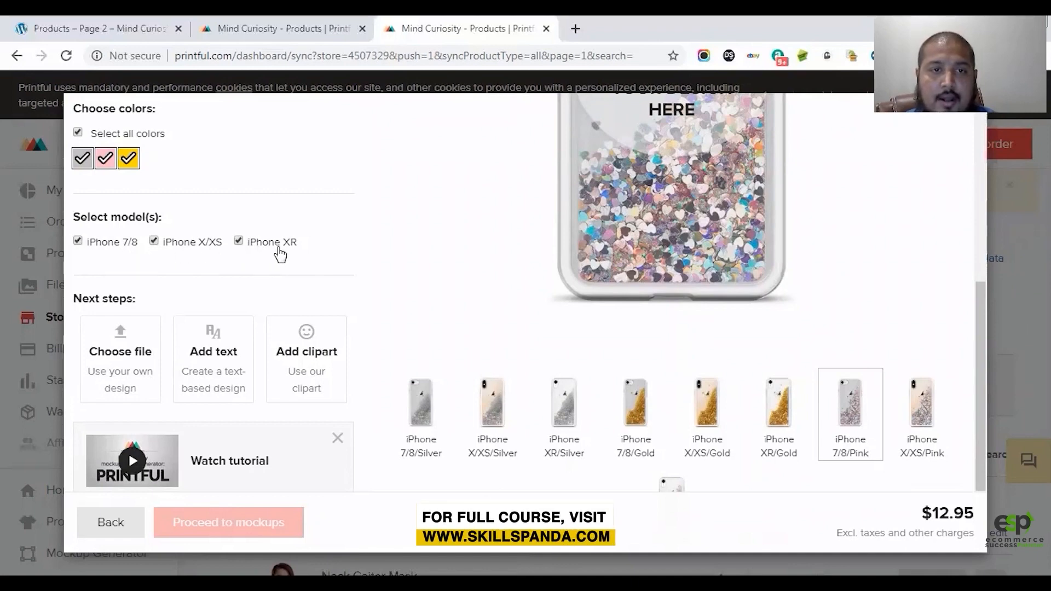
Add the recently used Arolia leaf 2 clipart to the phone case design
scroll(294, 255, "up", 7)
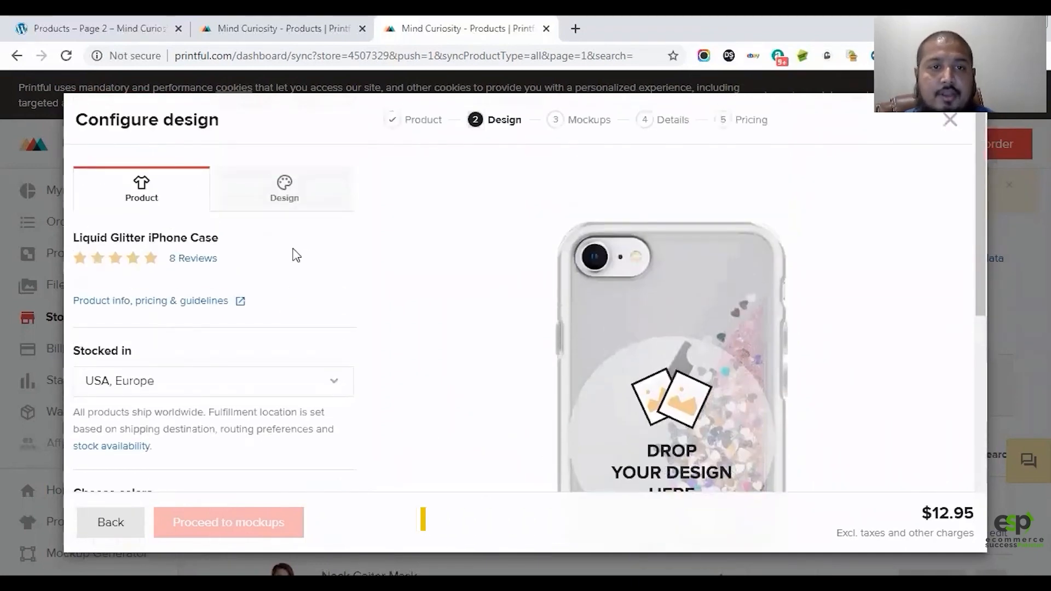
left_click(272, 192)
scroll(422, 253, "down", 3)
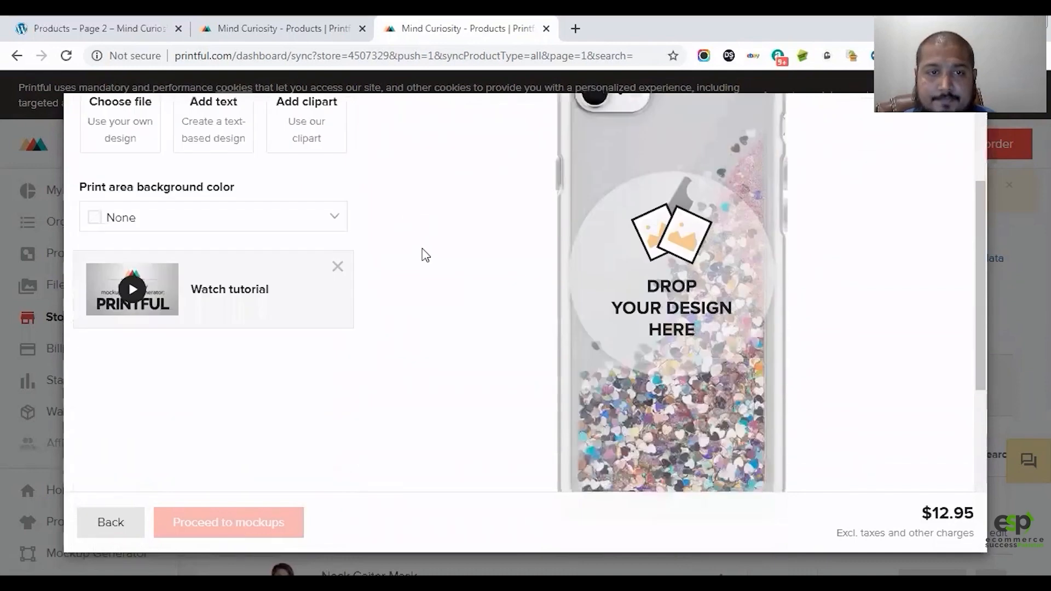
scroll(410, 256, "up", 3)
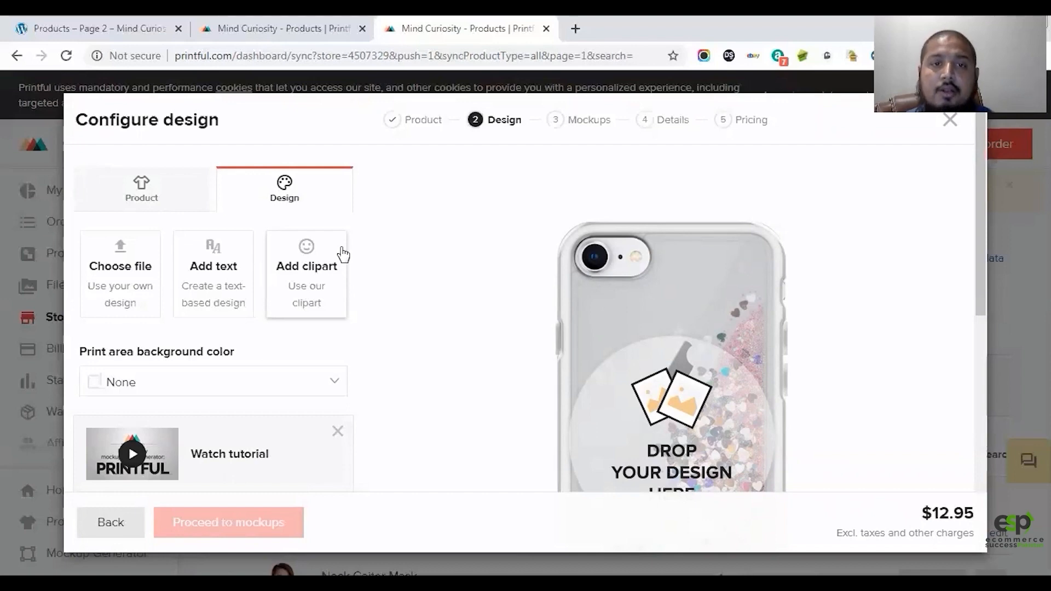
left_click(310, 276)
scroll(422, 284, "down", 4)
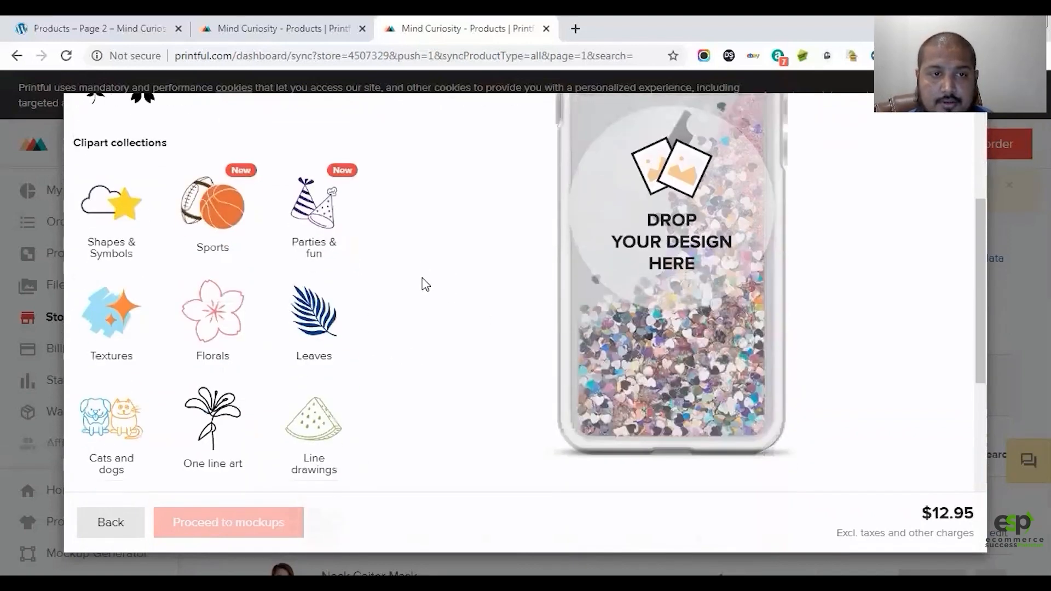
scroll(422, 283, "up", 4)
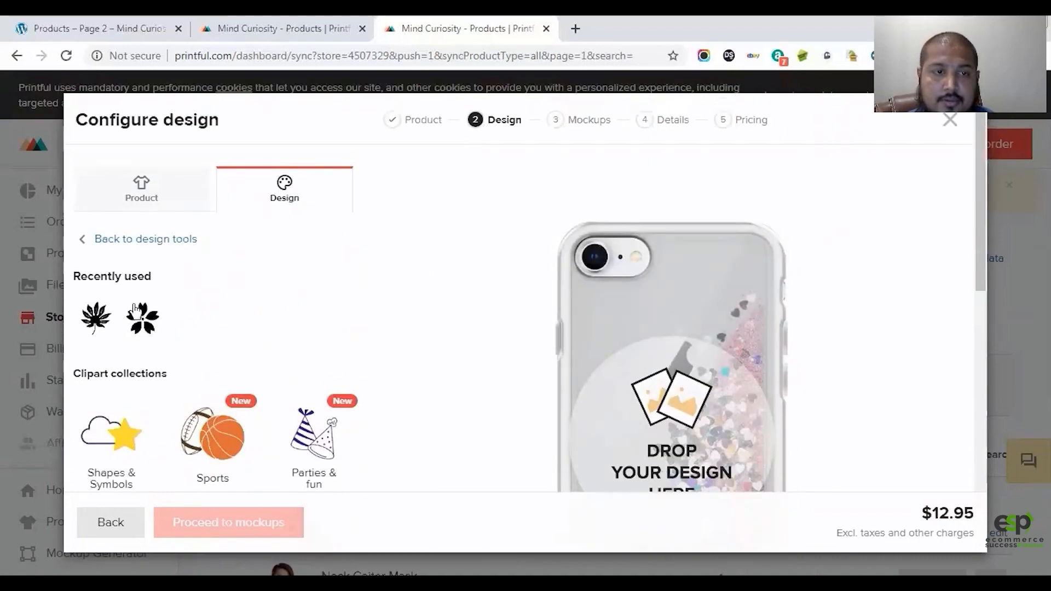
scroll(209, 376, "down", 4)
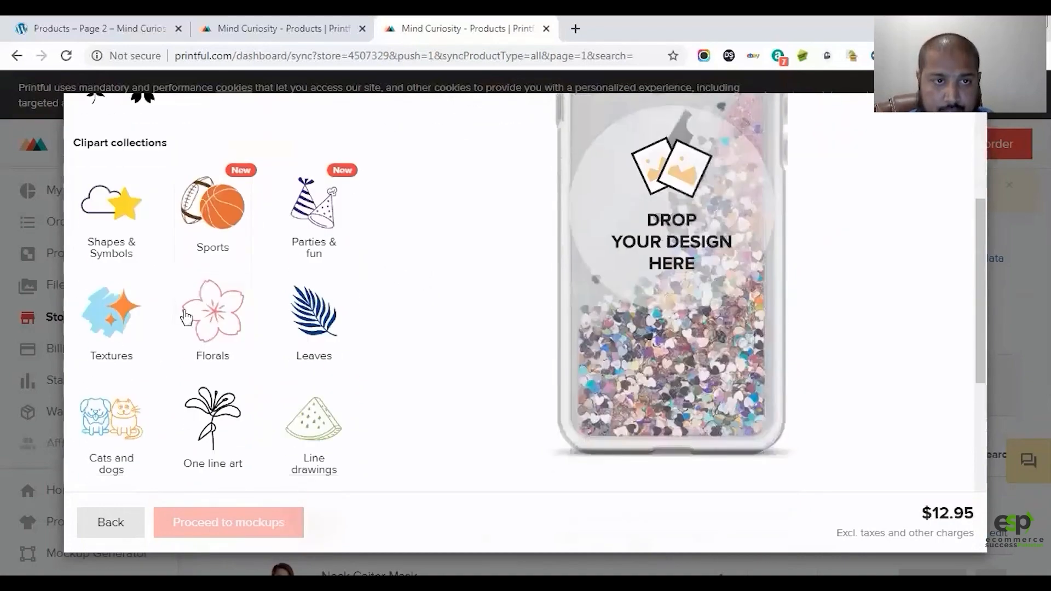
scroll(208, 306, "up", 4)
left_click(97, 318)
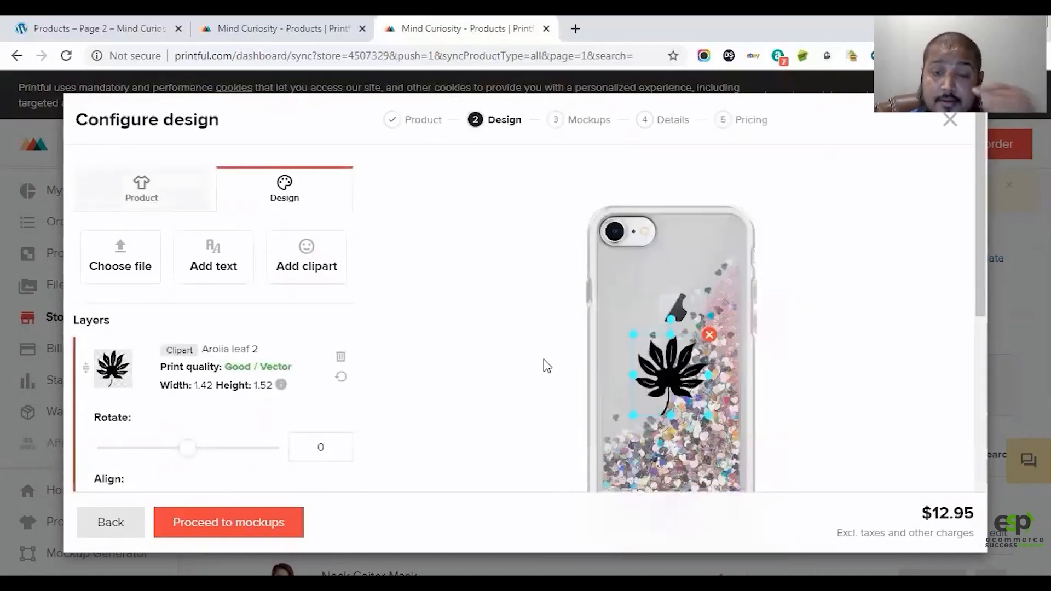
Enlarge the leaf clipart to about 2.32 wide by 2.50 high and move it slightly up the case
left_click_drag(630, 334, 600, 319)
scroll(416, 284, "down", 3)
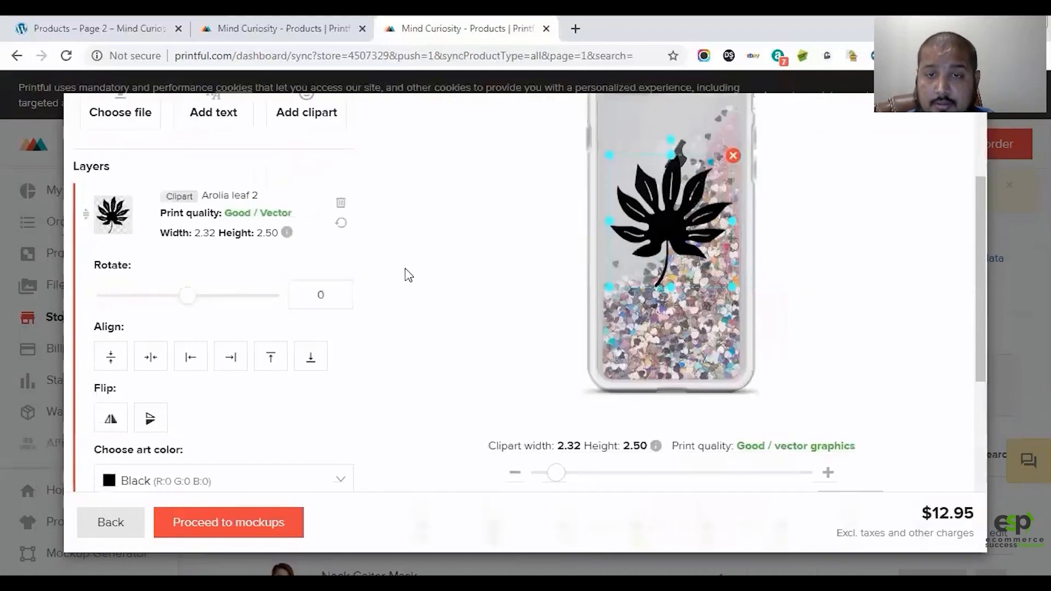
scroll(408, 276, "up", 3)
scroll(427, 279, "down", 5)
scroll(433, 284, "up", 5)
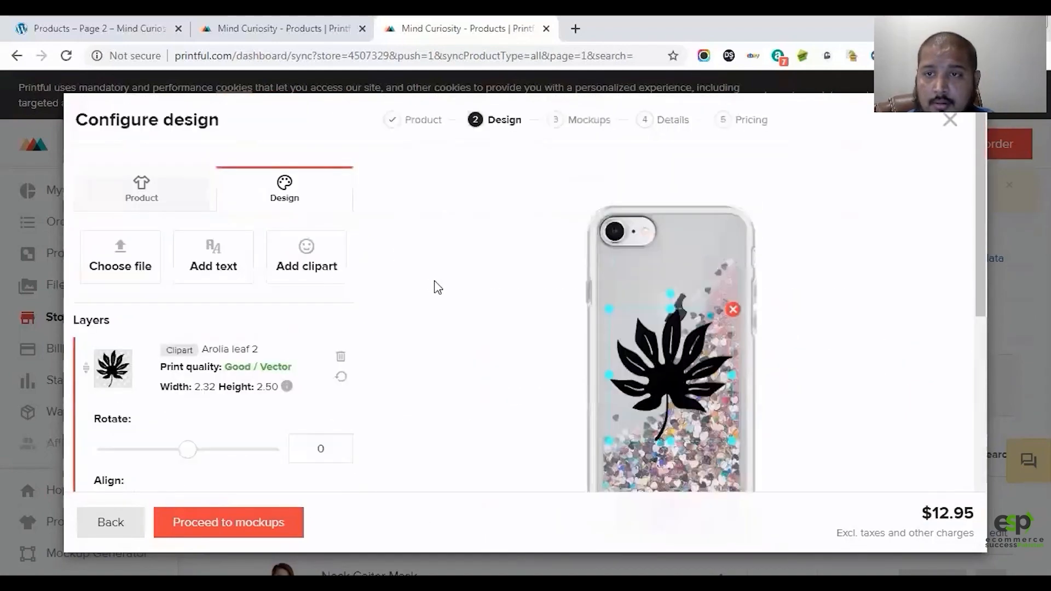
left_click_drag(685, 383, 688, 335)
scroll(434, 294, "down", 5)
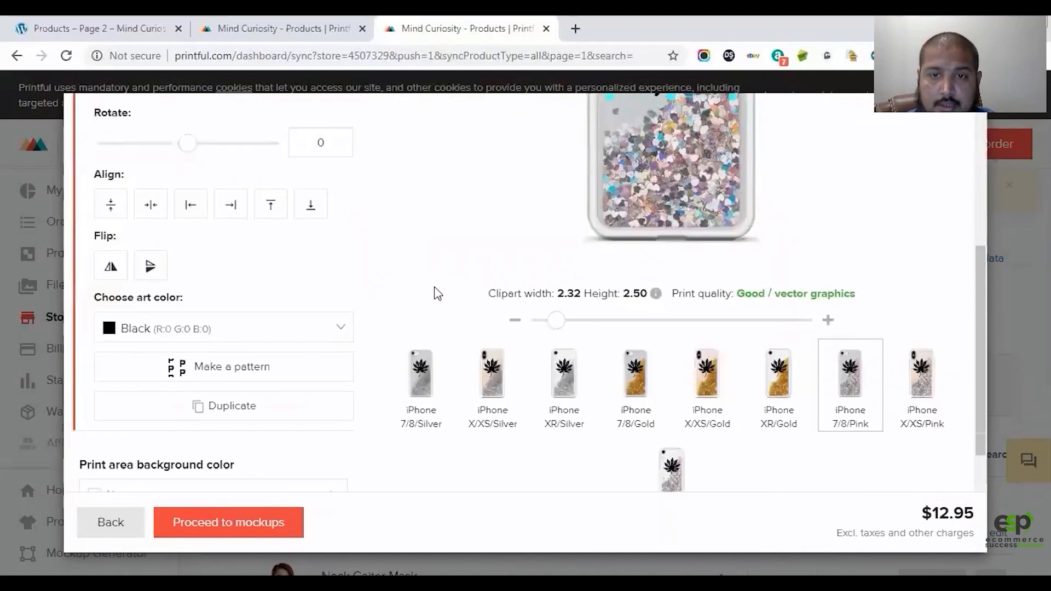
Add the text "Printful" to the design and place it centered below the leaf
scroll(432, 294, "up", 5)
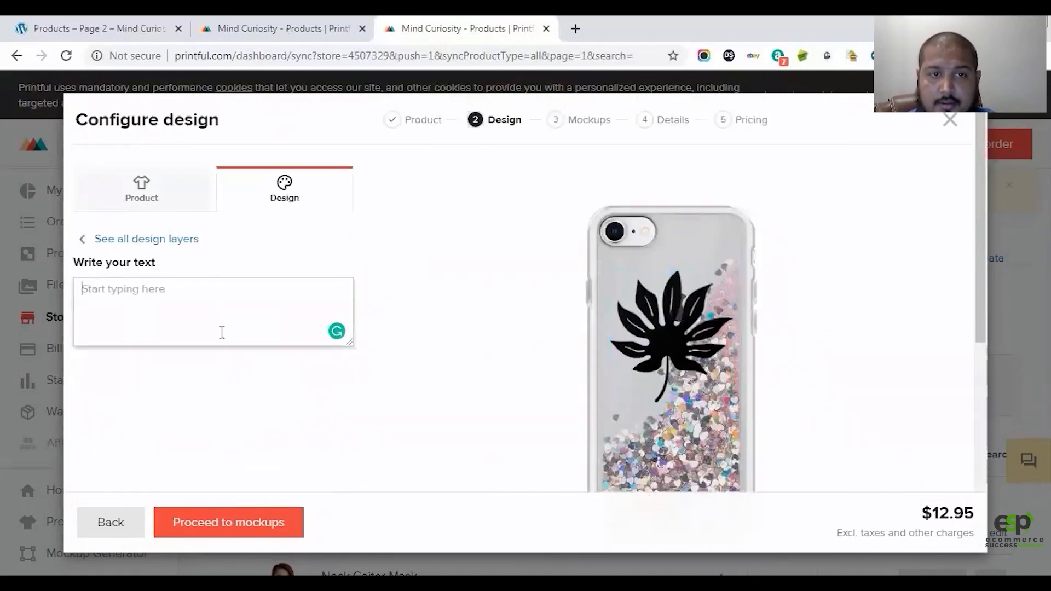
type("P")
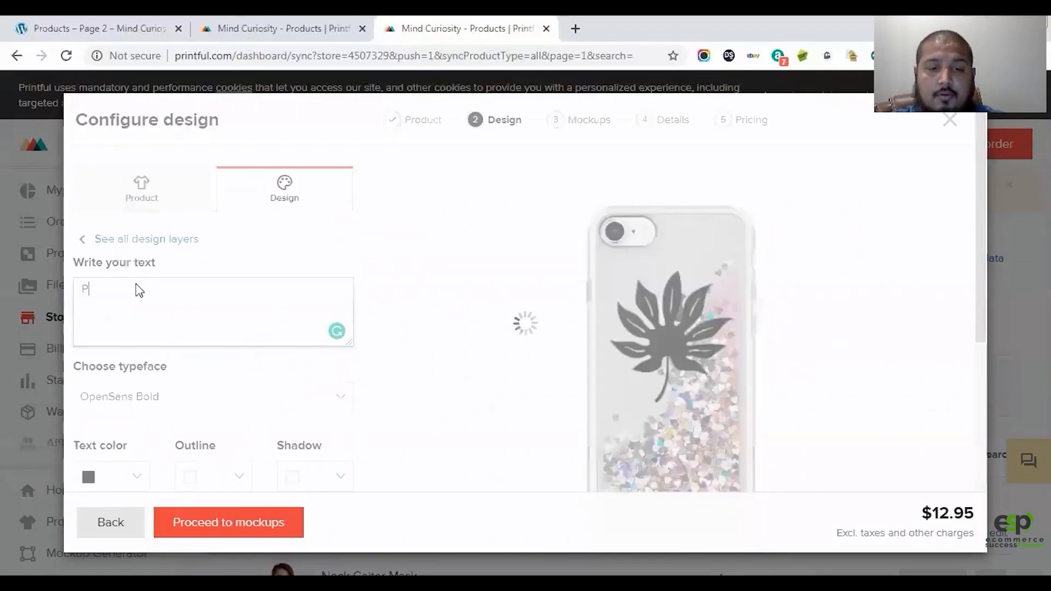
type("rintful")
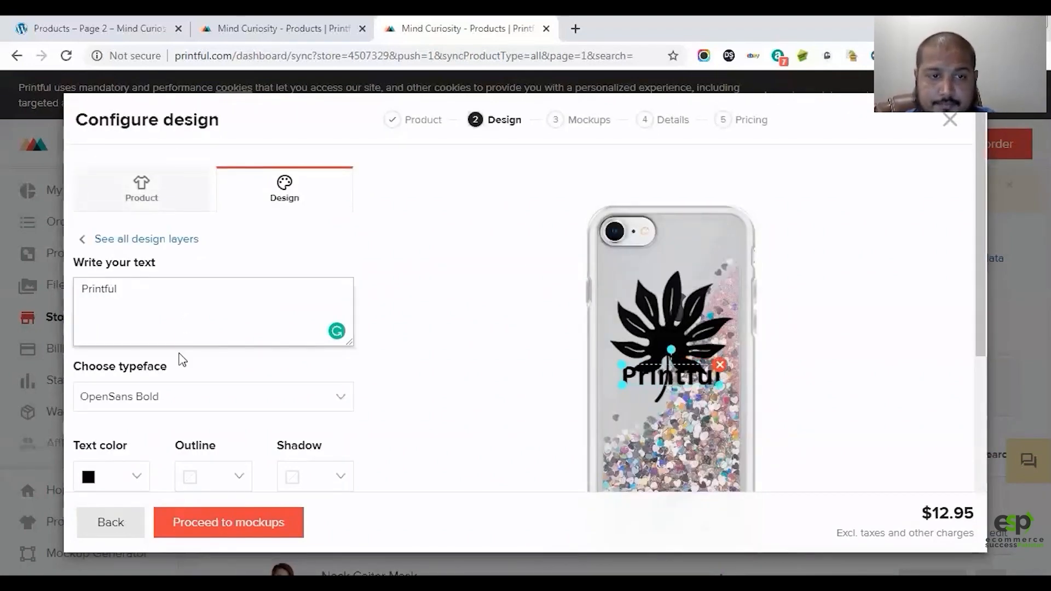
scroll(183, 360, "down", 4)
scroll(115, 285, "up", 3)
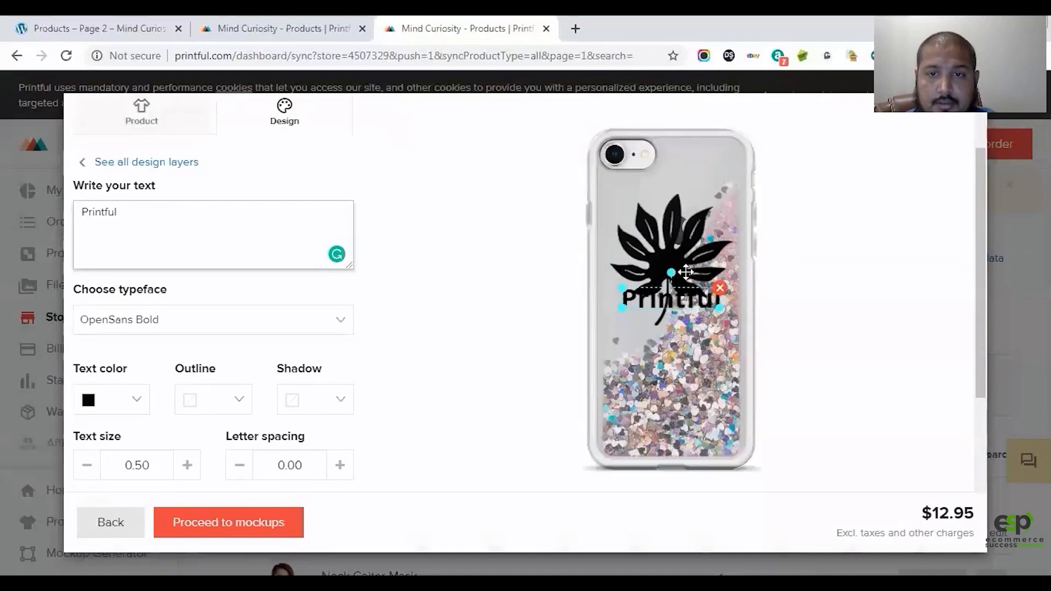
left_click_drag(682, 299, 677, 371)
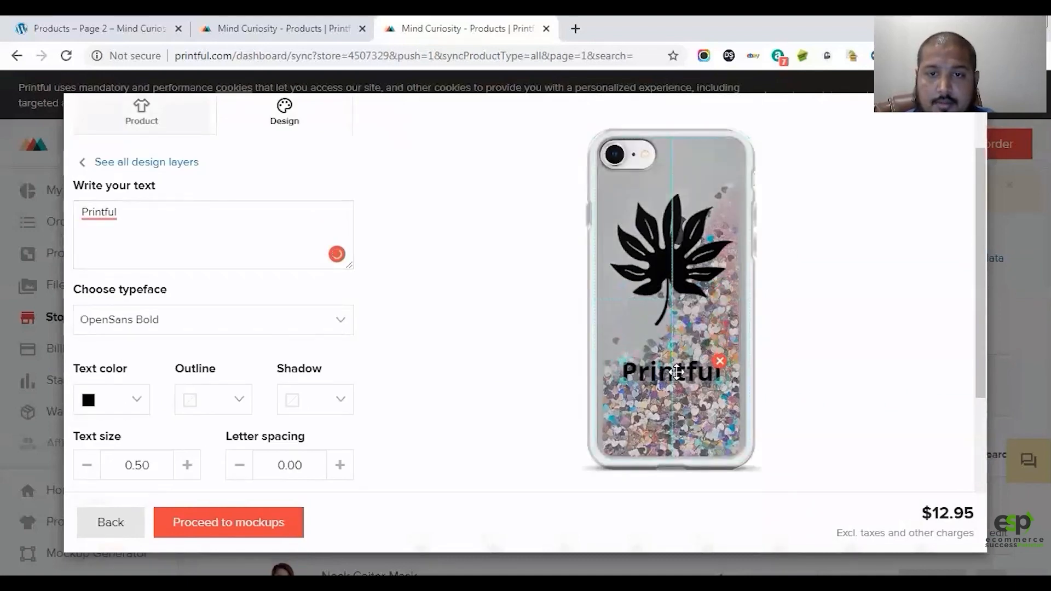
Color the "Printful" text red and give it a white outline with a weight of 0.34
left_click(132, 399)
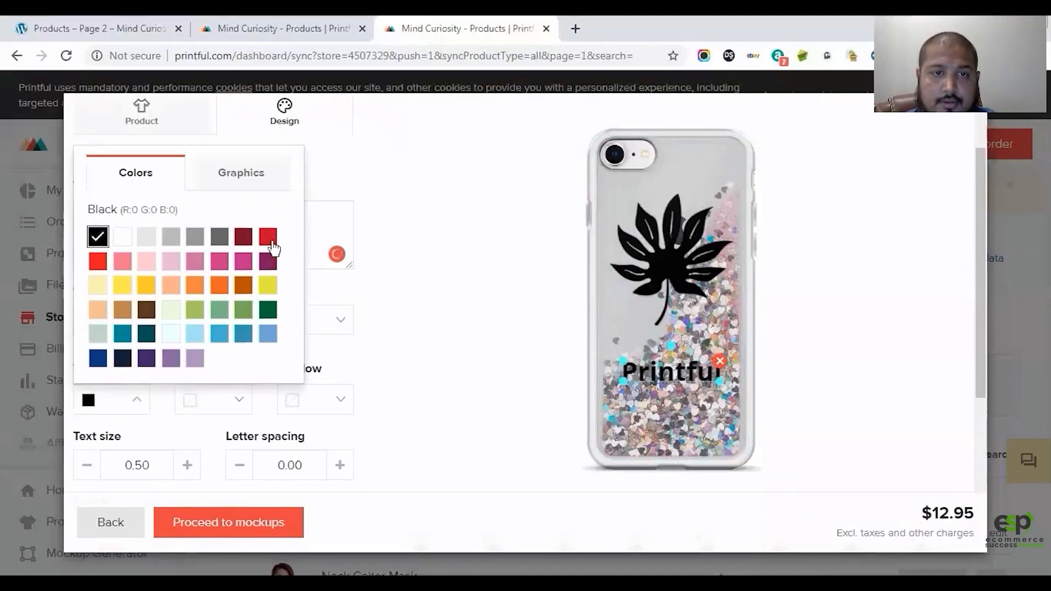
left_click(270, 239)
left_click(212, 399)
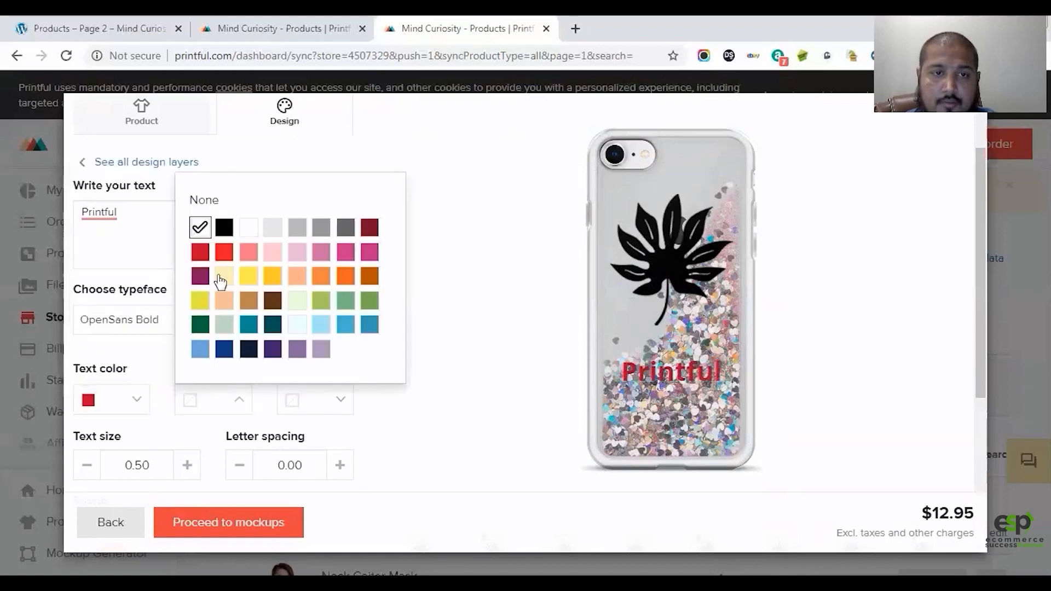
left_click(248, 227)
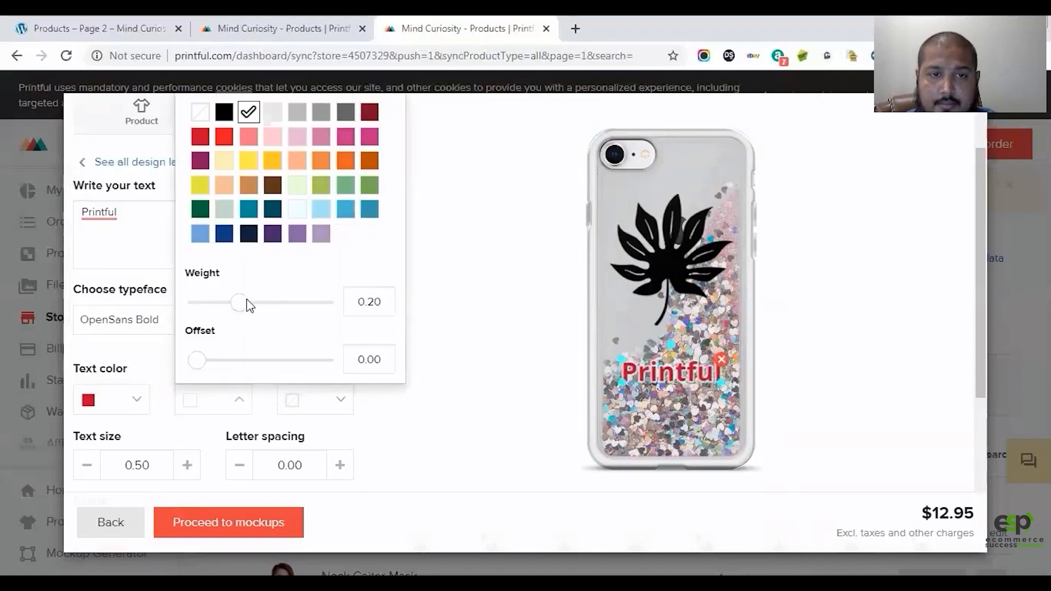
left_click_drag(249, 306, 273, 307)
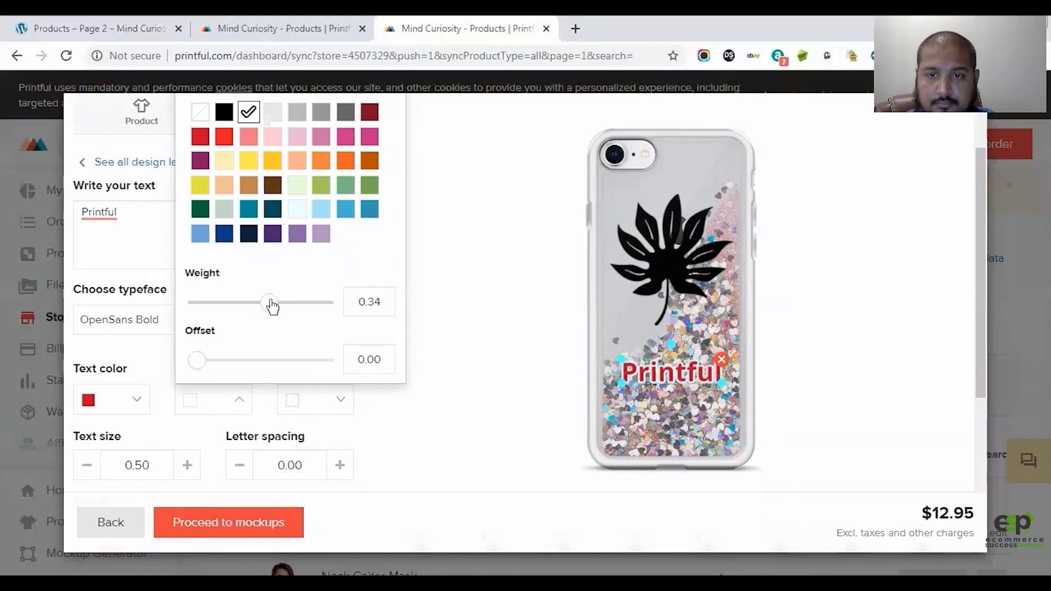
left_click(365, 352)
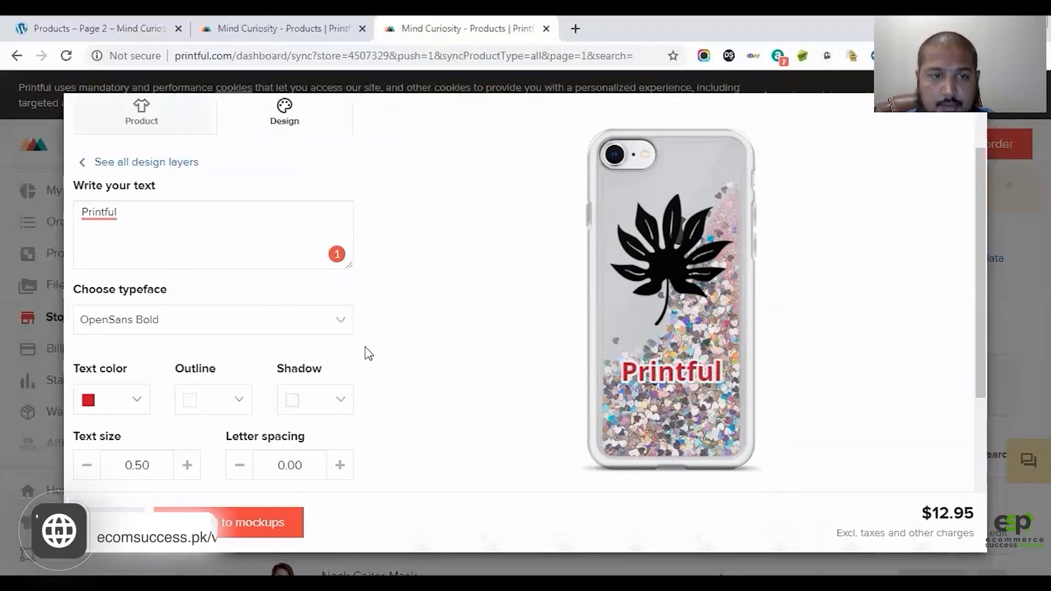
scroll(366, 344, "down", 5)
scroll(361, 347, "up", 3)
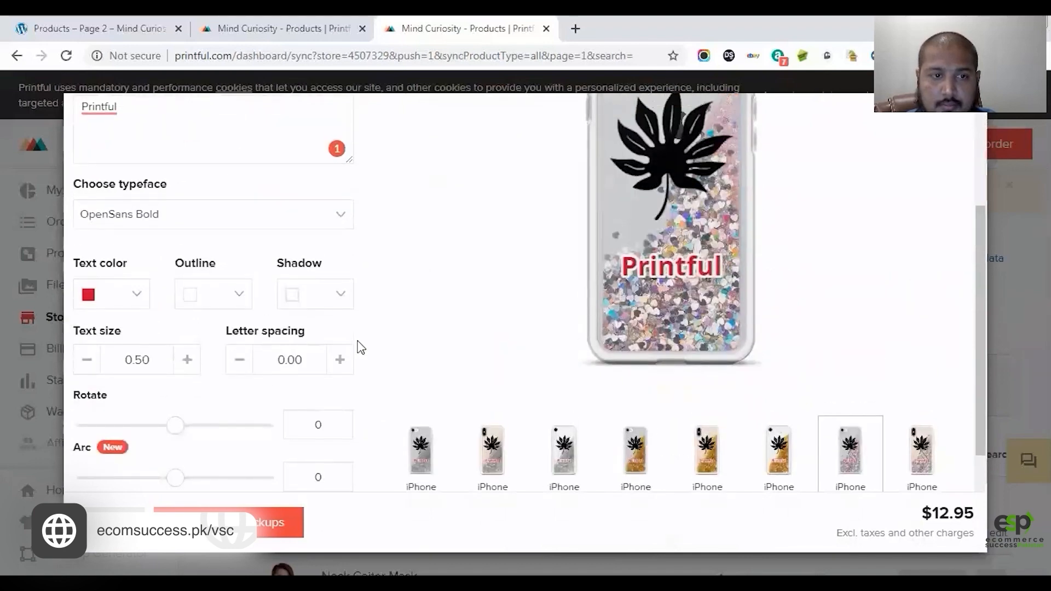
scroll(438, 346, "up", 3)
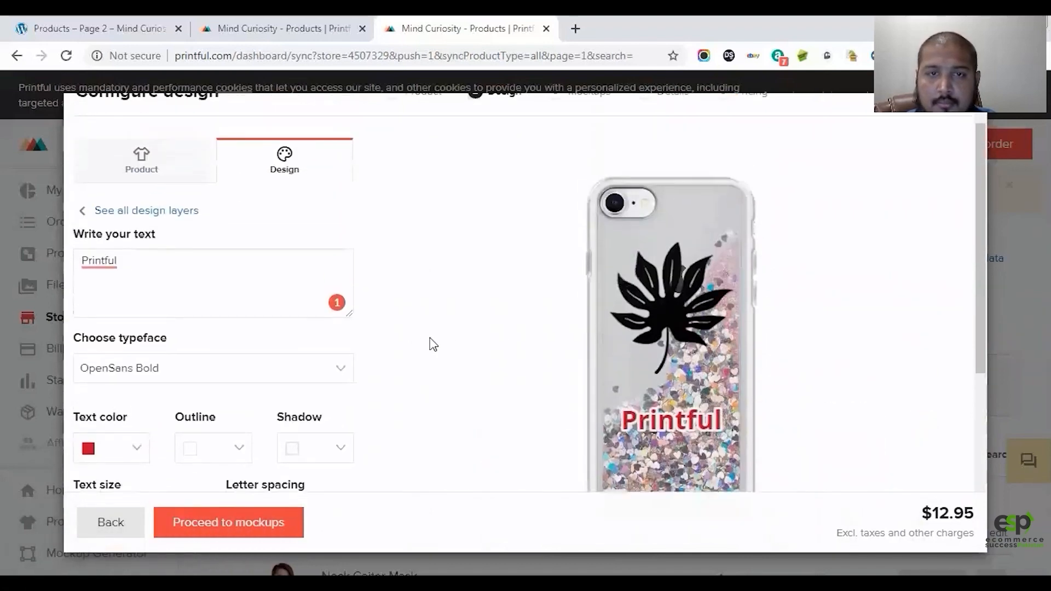
Select the leaf clipart on the phone case and change its art color to Red 1
left_click(671, 312)
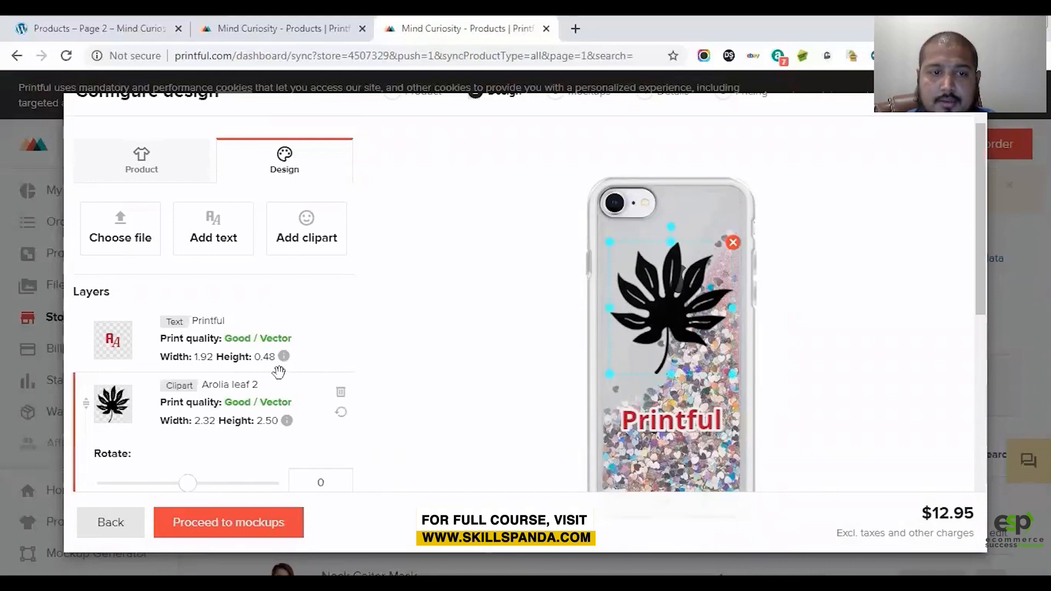
scroll(268, 364, "down", 4)
scroll(257, 353, "up", 3)
scroll(235, 348, "down", 3)
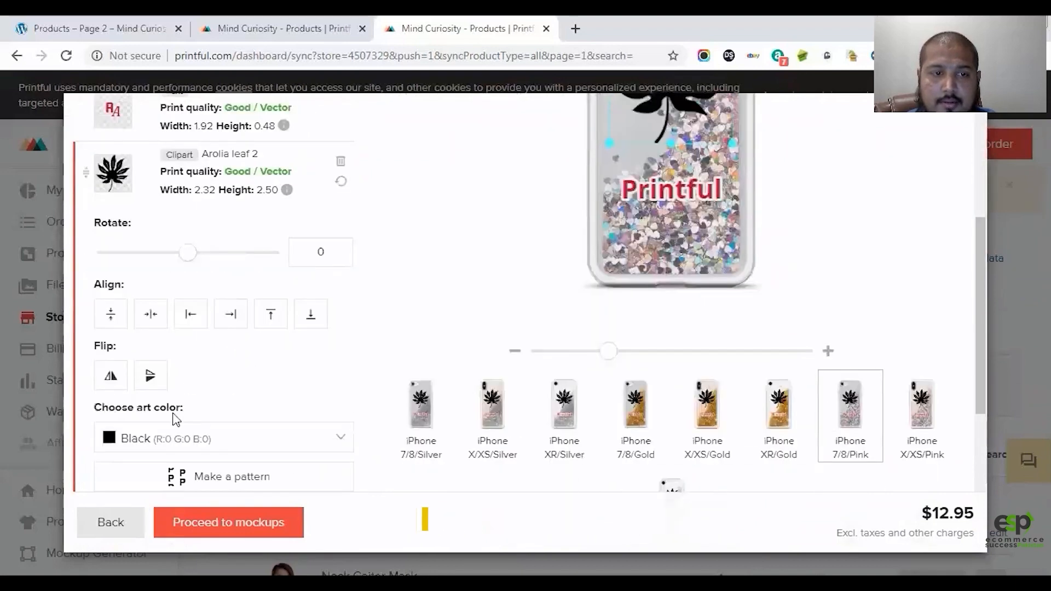
left_click(137, 439)
left_click(313, 297)
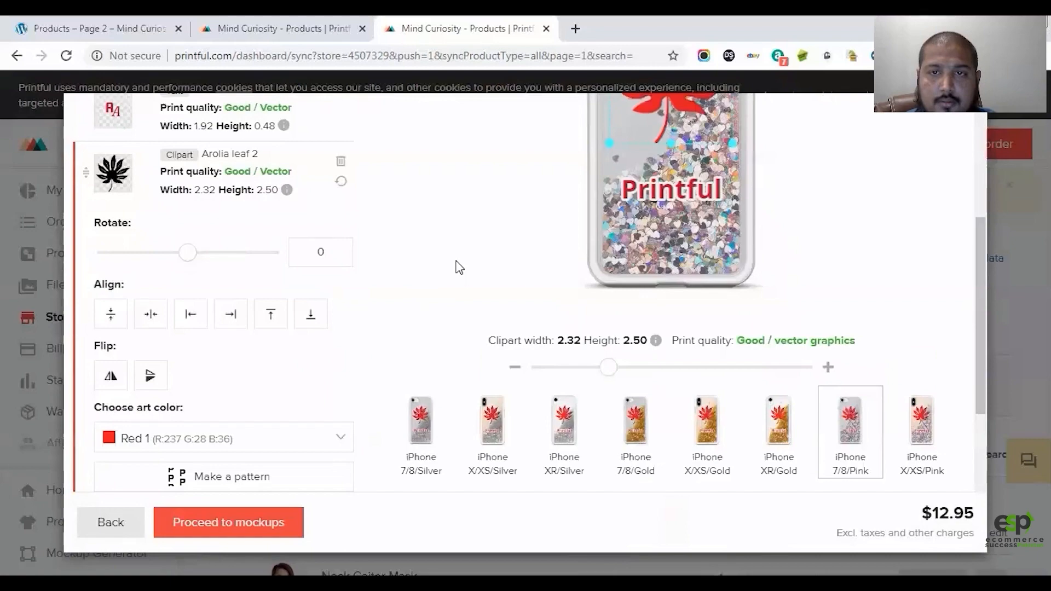
Preview the finished leaf and text design on the iPhone 7/8/Gold and iPhone XR/Gold case variants
scroll(457, 267, "up", 2)
scroll(454, 262, "down", 3)
scroll(447, 249, "up", 2)
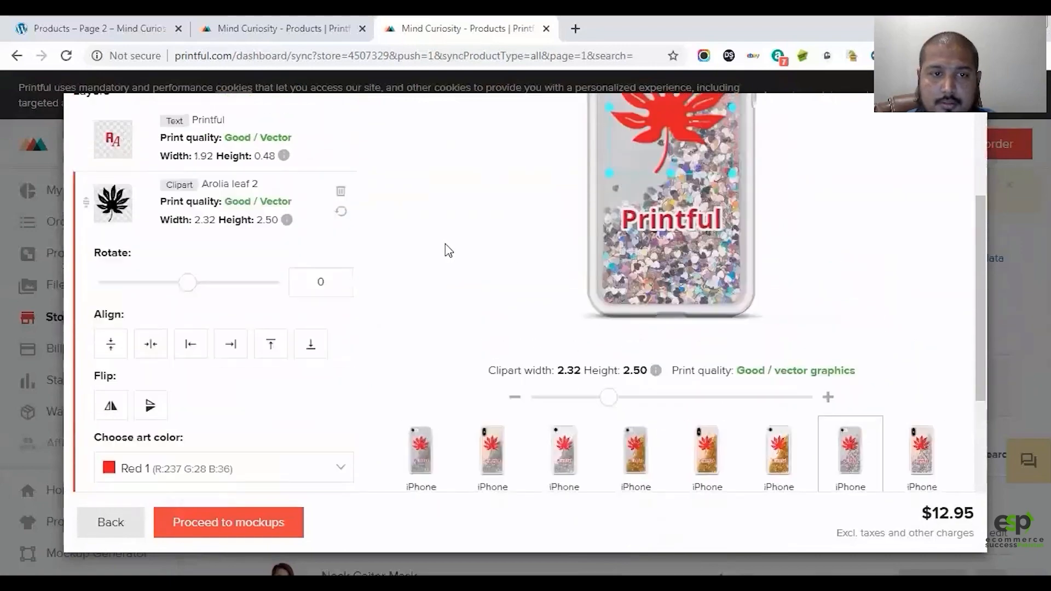
scroll(447, 251, "up", 1)
scroll(462, 272, "down", 1)
scroll(487, 272, "up", 3)
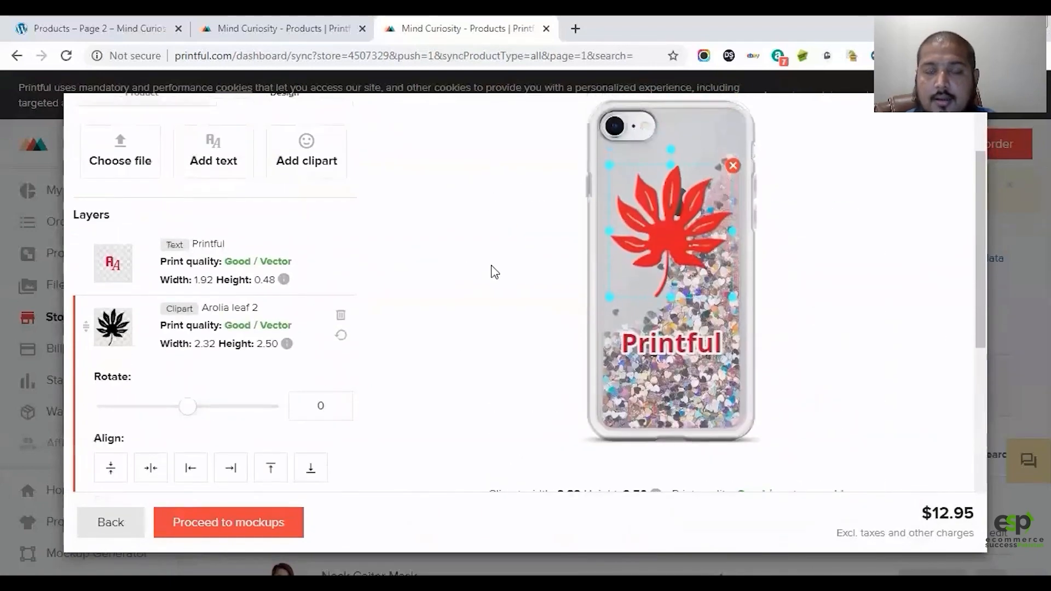
scroll(493, 274, "up", 2)
scroll(496, 265, "down", 5)
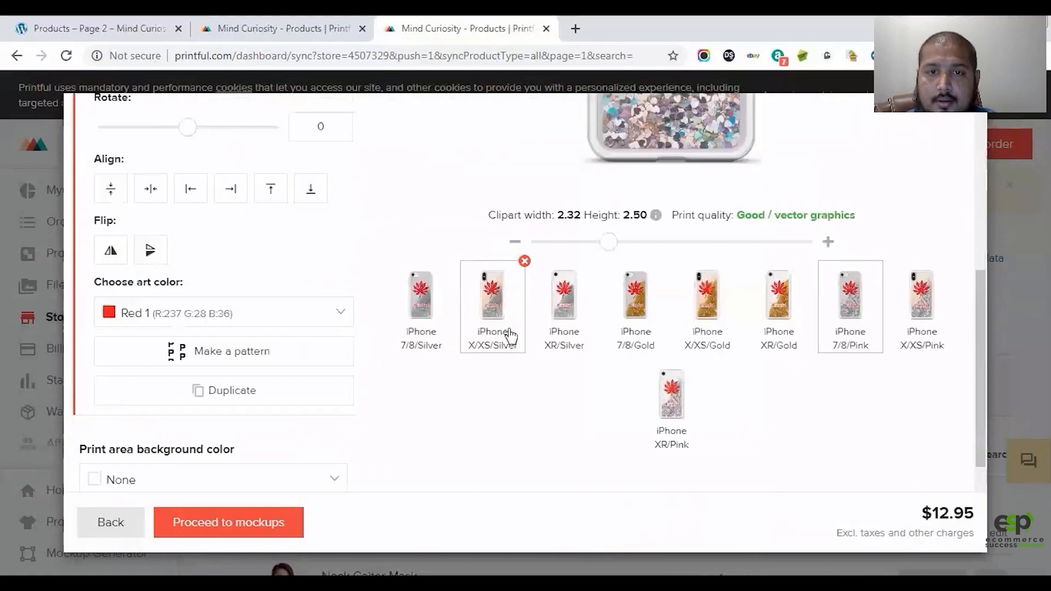
scroll(508, 332, "up", 5)
scroll(547, 340, "down", 5)
left_click(654, 334)
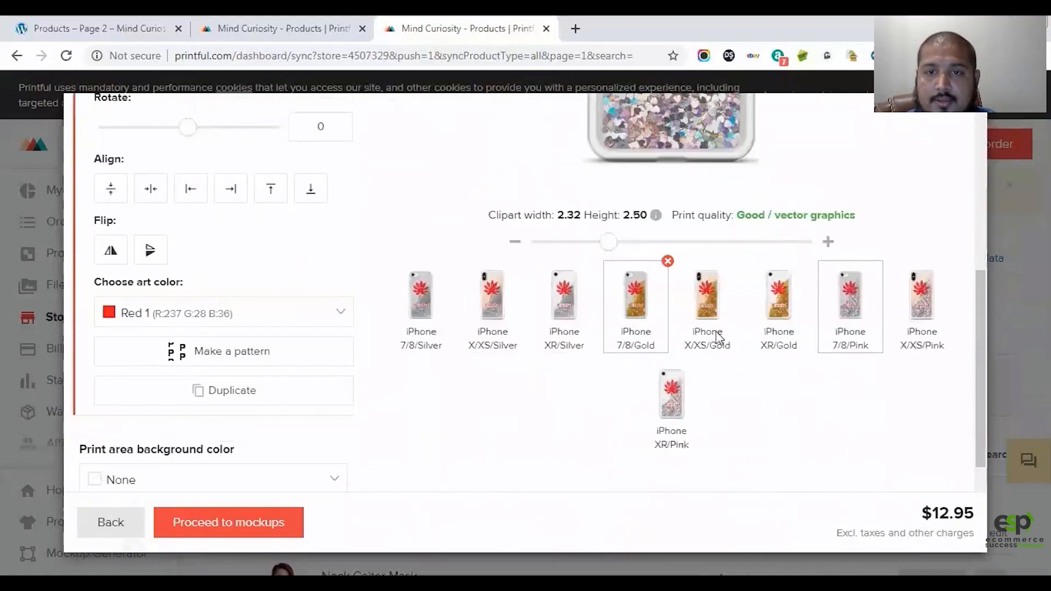
scroll(722, 357, "up", 5)
scroll(733, 348, "down", 3)
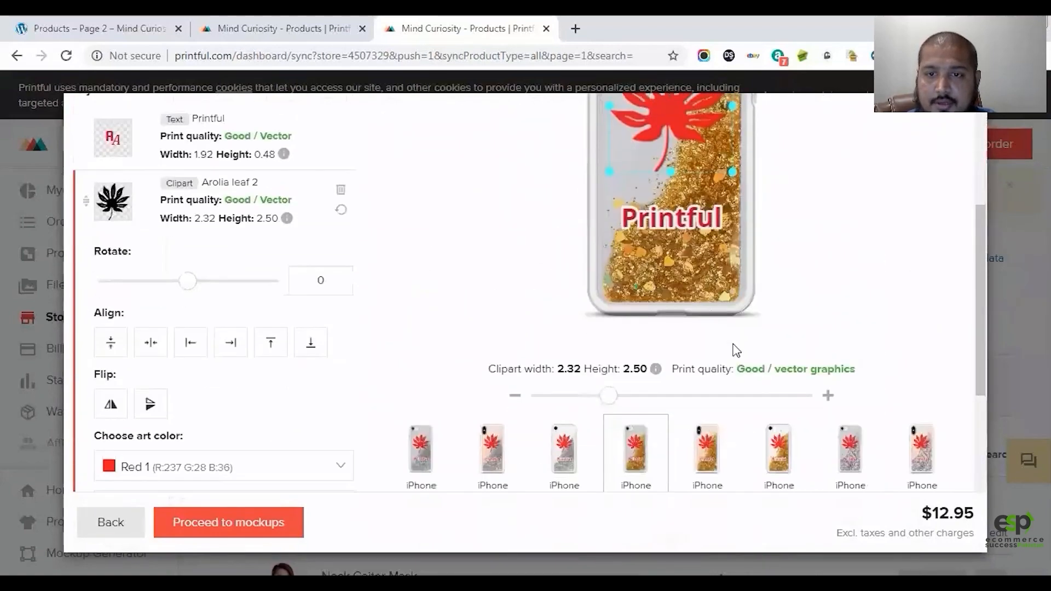
left_click(756, 440)
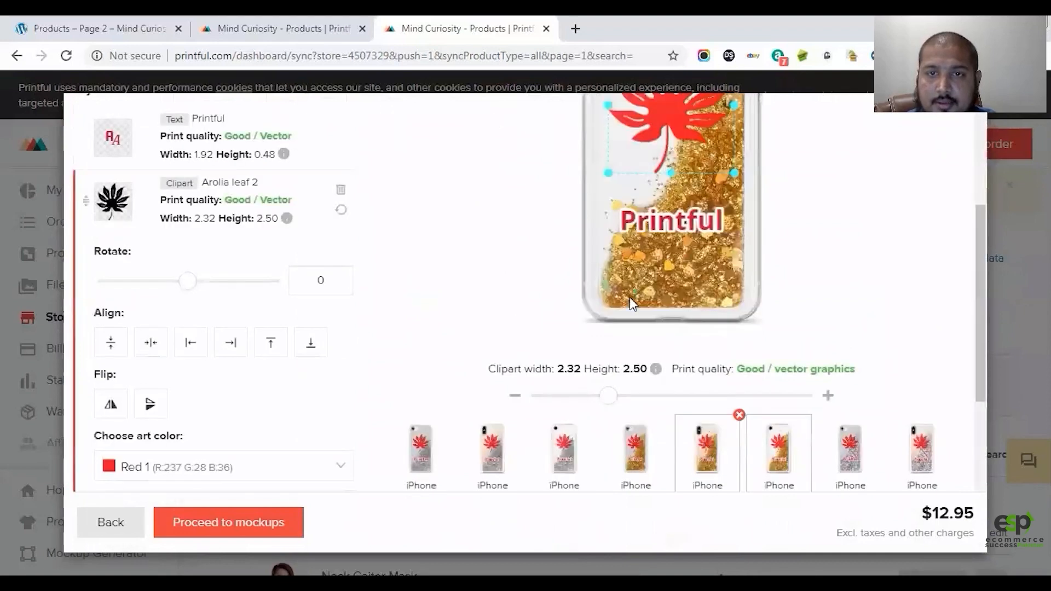
scroll(629, 297, "up", 5)
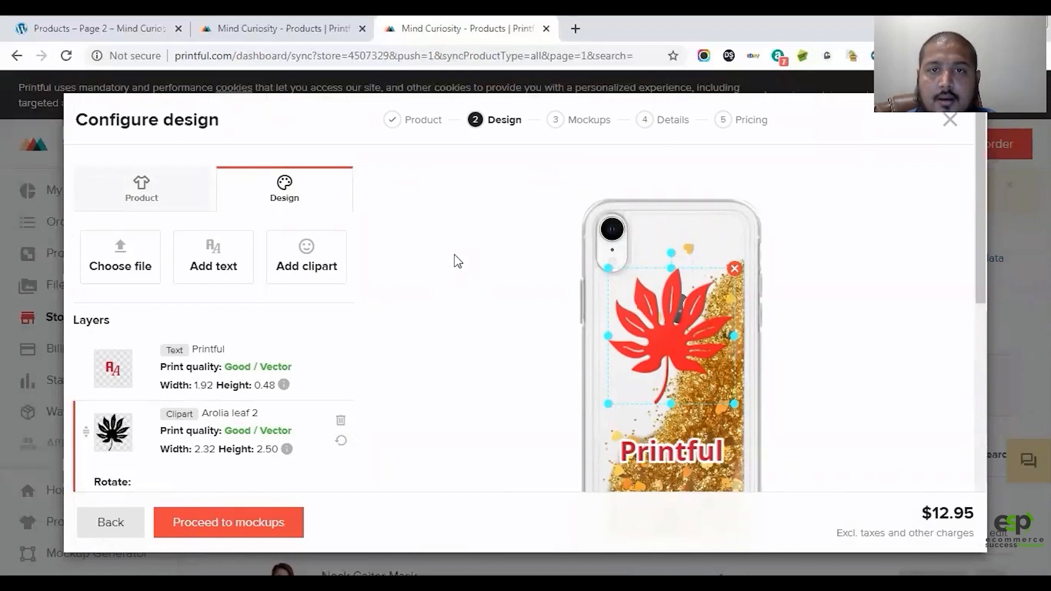
scroll(403, 345, "down", 1)
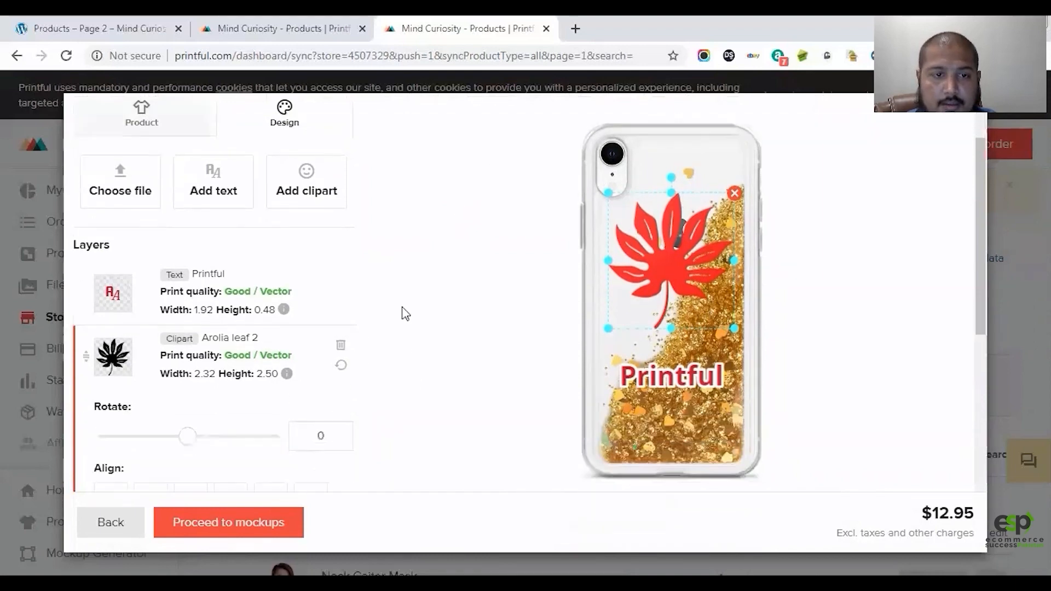
Proceed to the mockup images, choose the Case off mockups style, and continue to the product details
left_click(271, 539)
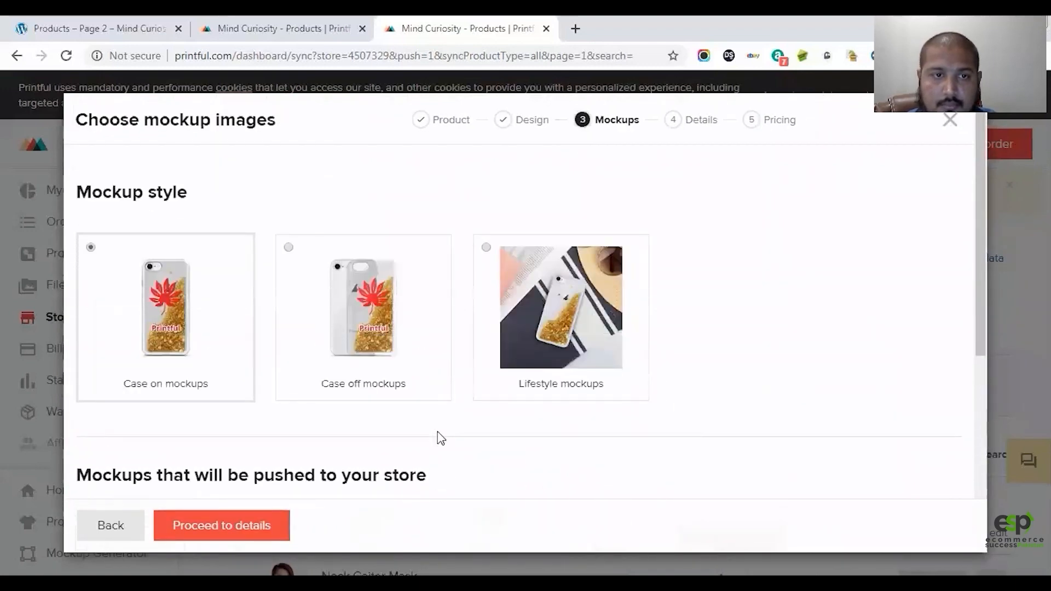
scroll(440, 438, "down", 1)
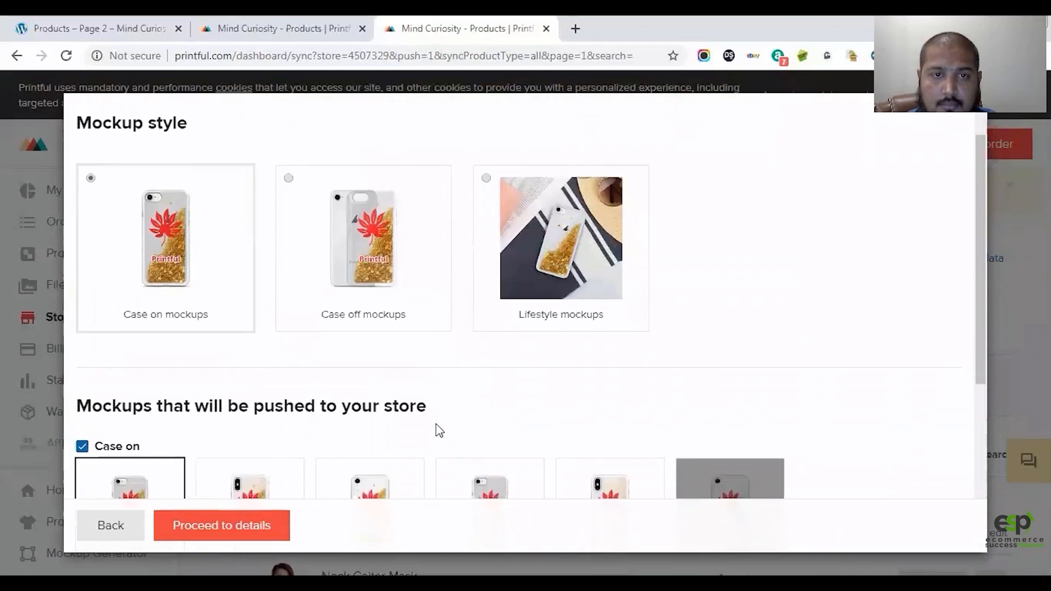
left_click(288, 171)
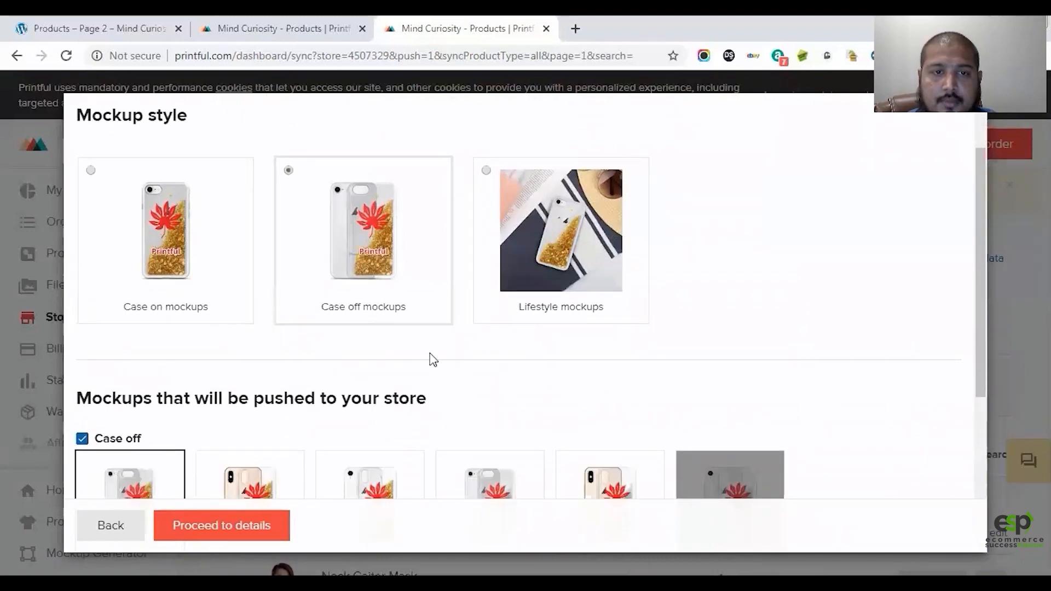
scroll(382, 340, "down", 4)
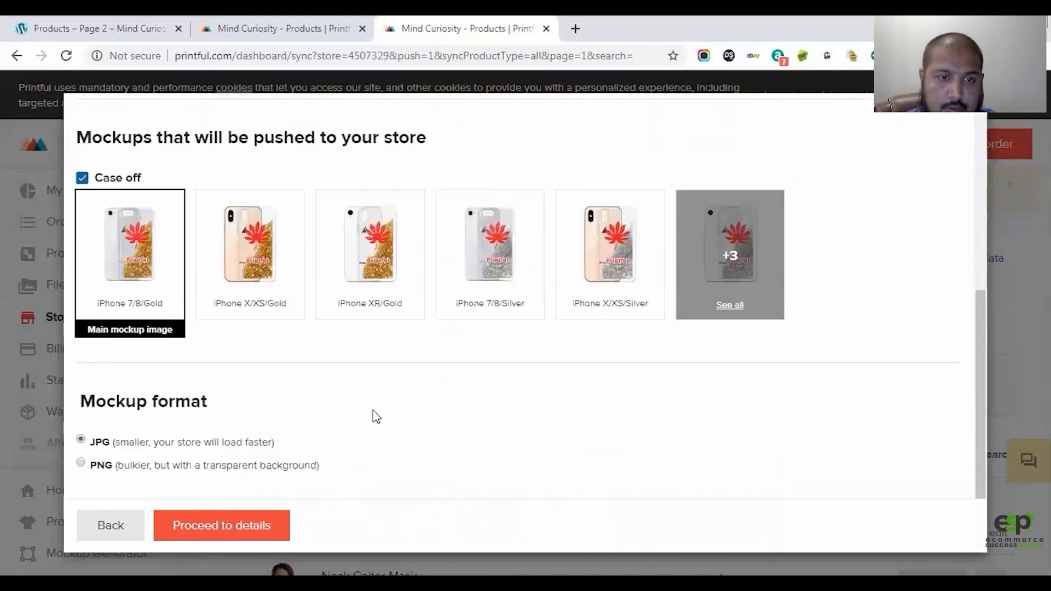
left_click(210, 526)
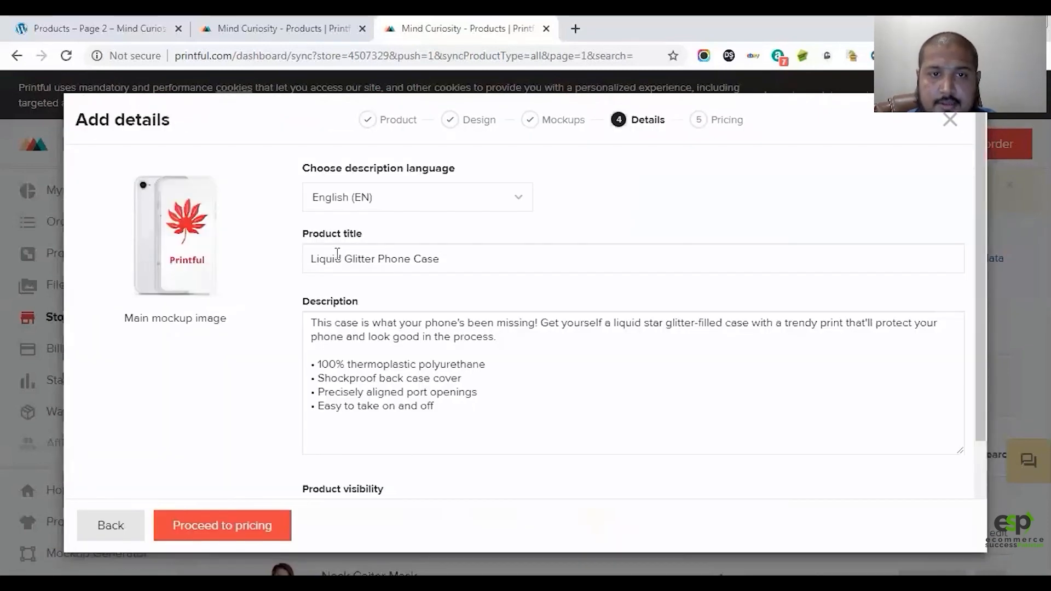
Change the product title to "Liquid Glitter iPhone Case" and proceed to pricing
left_click(378, 259)
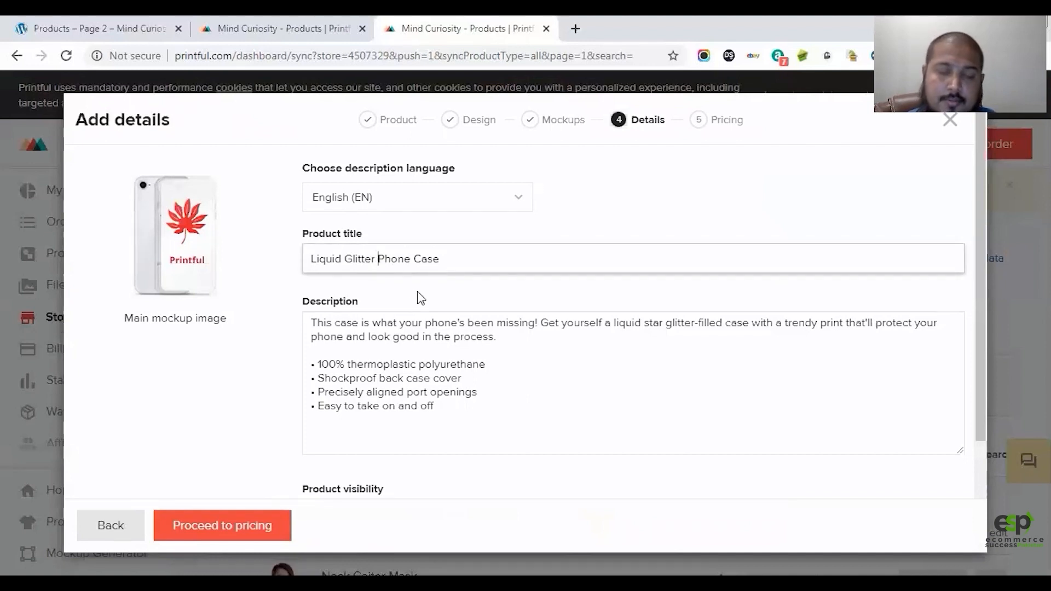
type("i")
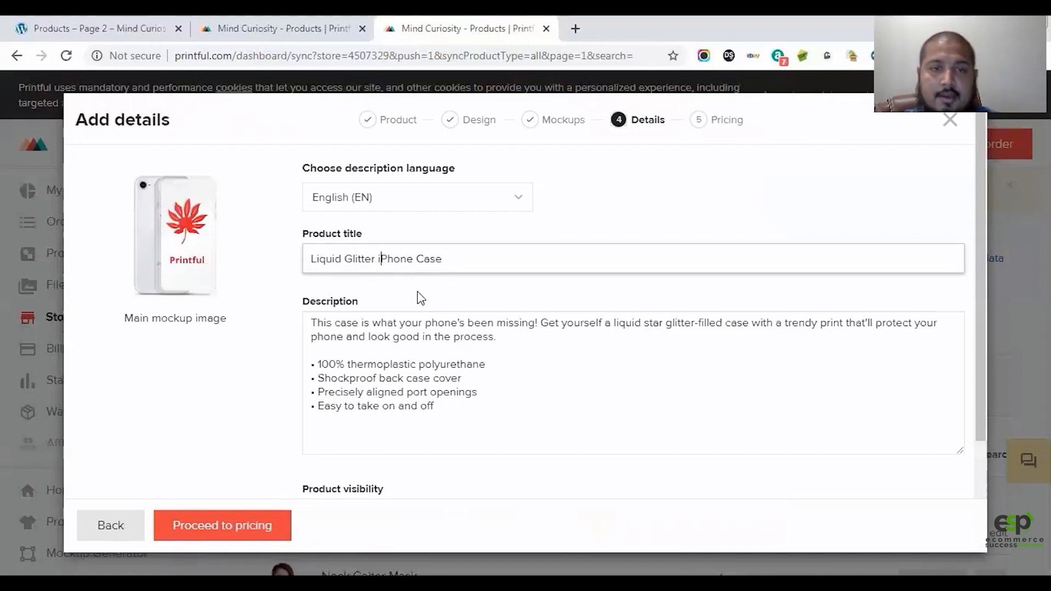
left_click(453, 405)
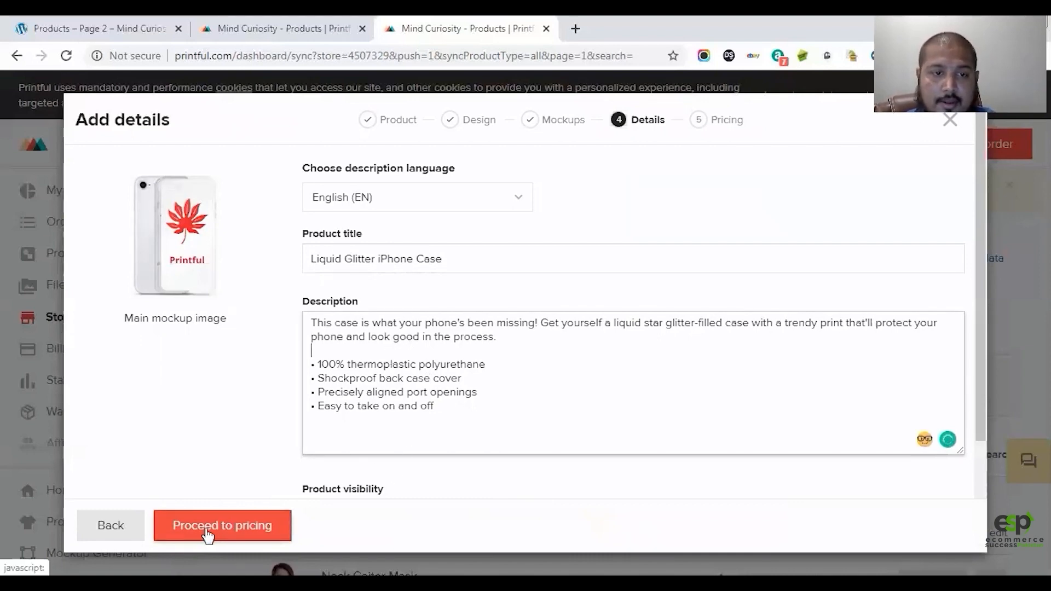
left_click(207, 535)
Set the retail price to $22.45 for the iPhone 7/8, iPhone X/XS and iPhone XR sizes
left_click(626, 384)
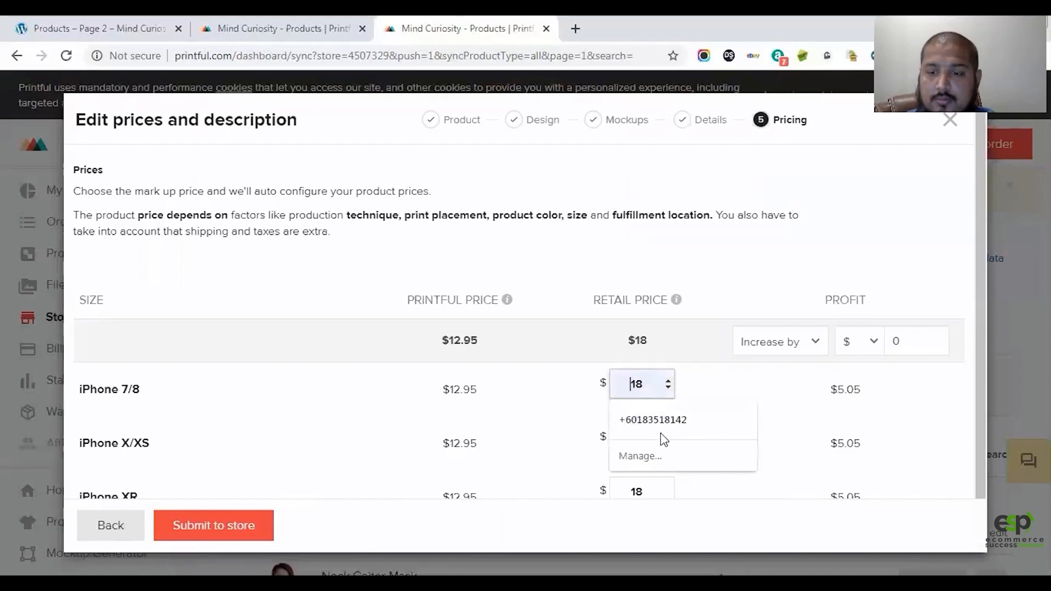
scroll(544, 376, "down", 1)
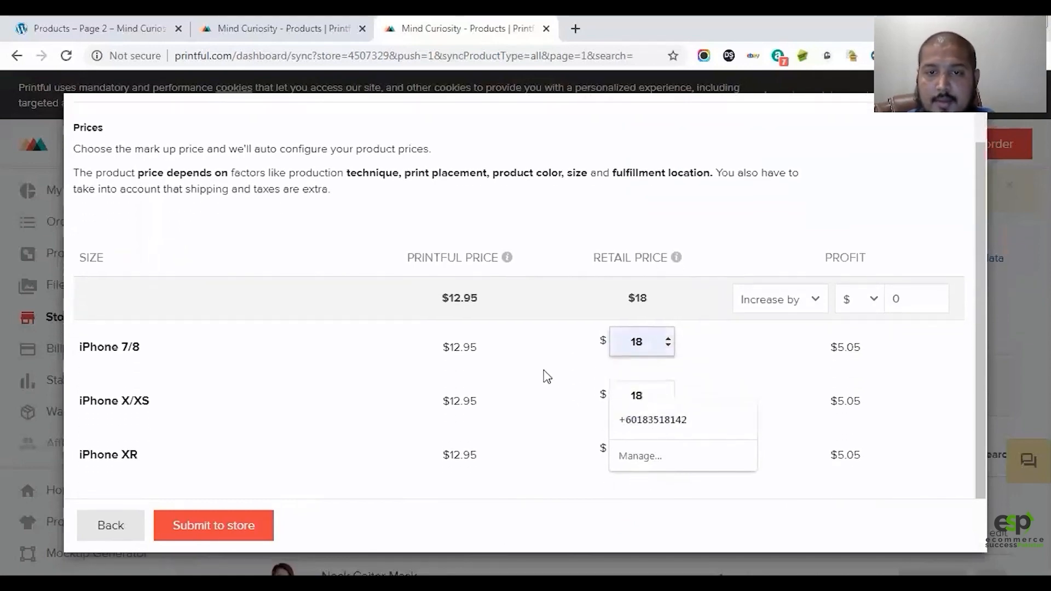
left_click(636, 345)
left_click_drag(617, 350, 687, 351)
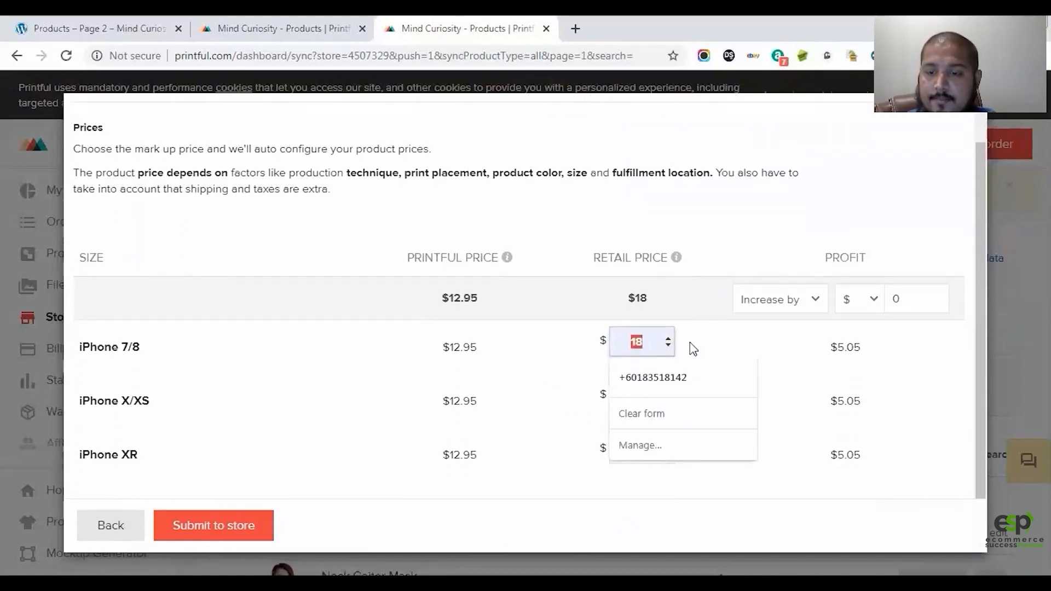
type("22.4")
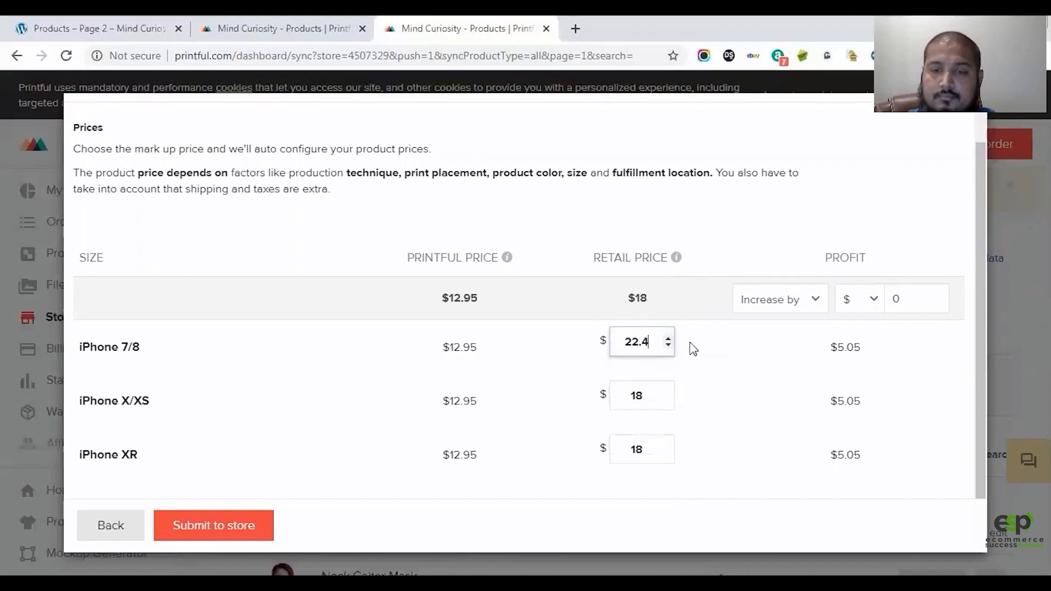
key("ctrl+a")
key("ctrl+c")
double_click(640, 403)
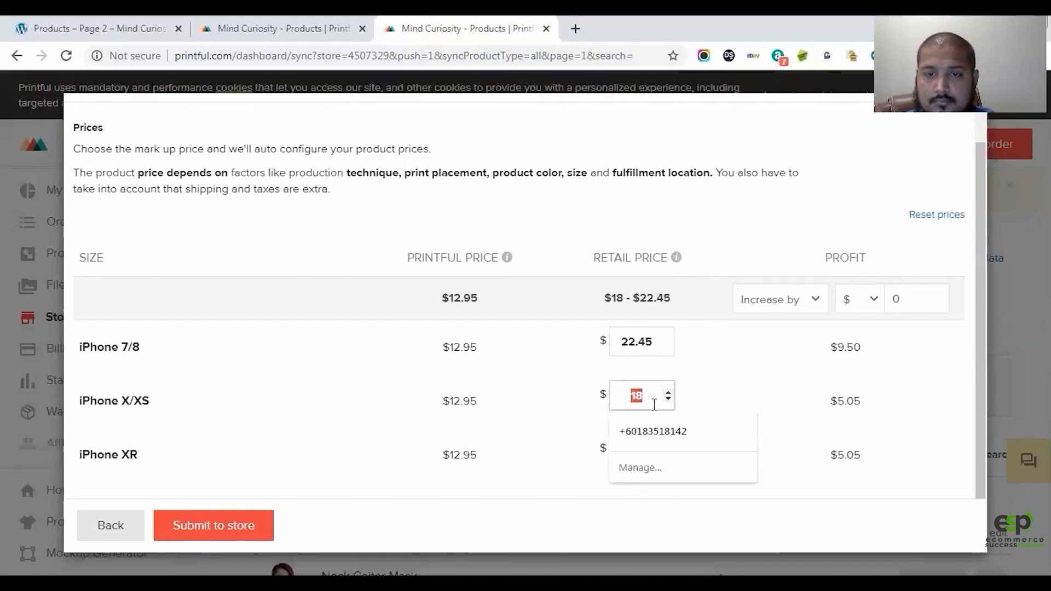
key("ctrl+v")
left_click(658, 456)
double_click(658, 456)
key("ctrl+v")
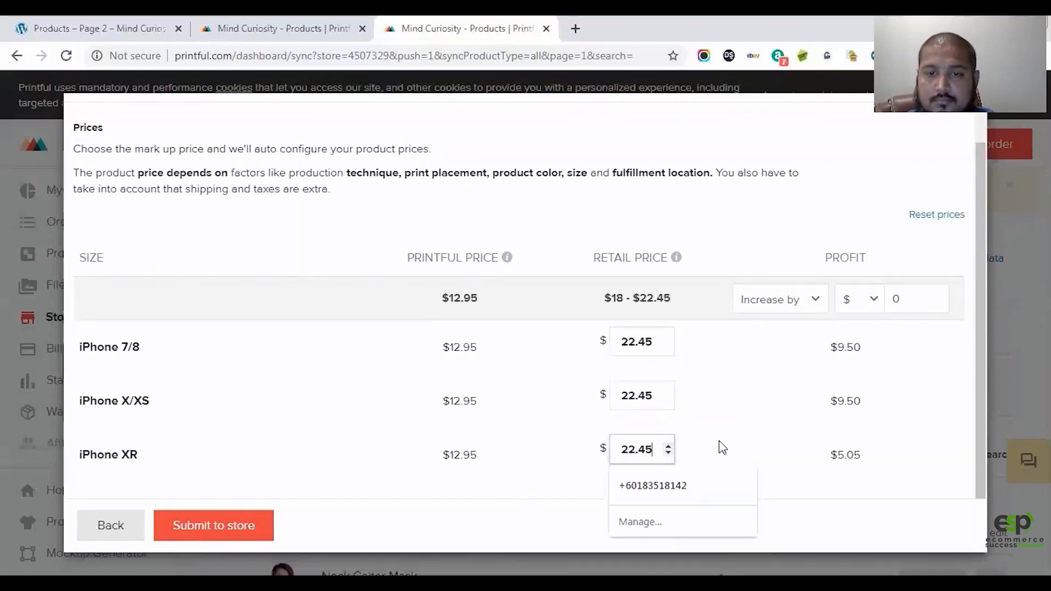
Submit the phone case to the store and check its upload in the product list
left_click(237, 526)
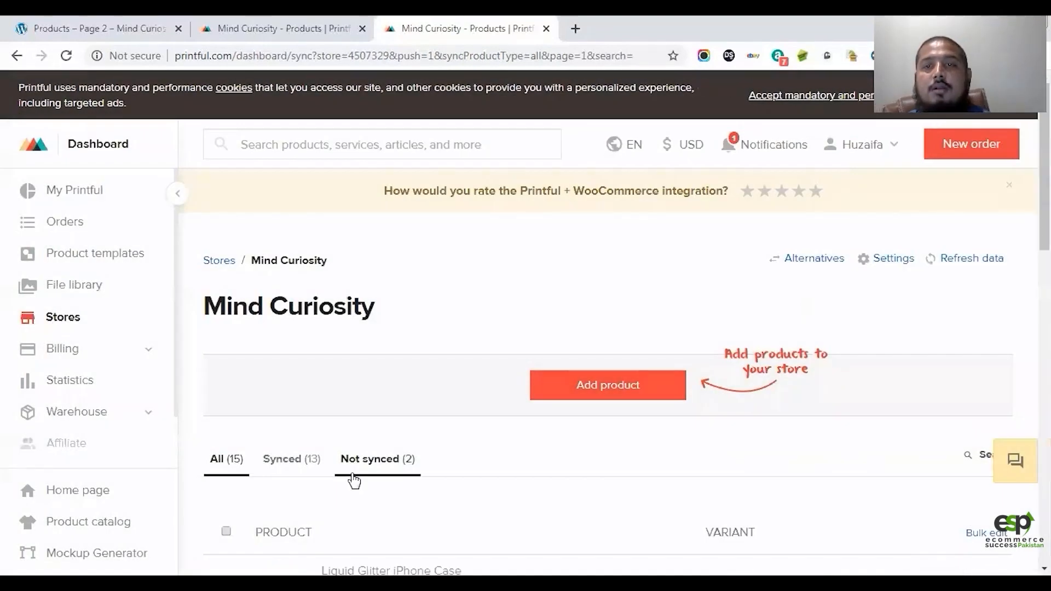
scroll(378, 437, "down", 8)
scroll(312, 398, "up", 5)
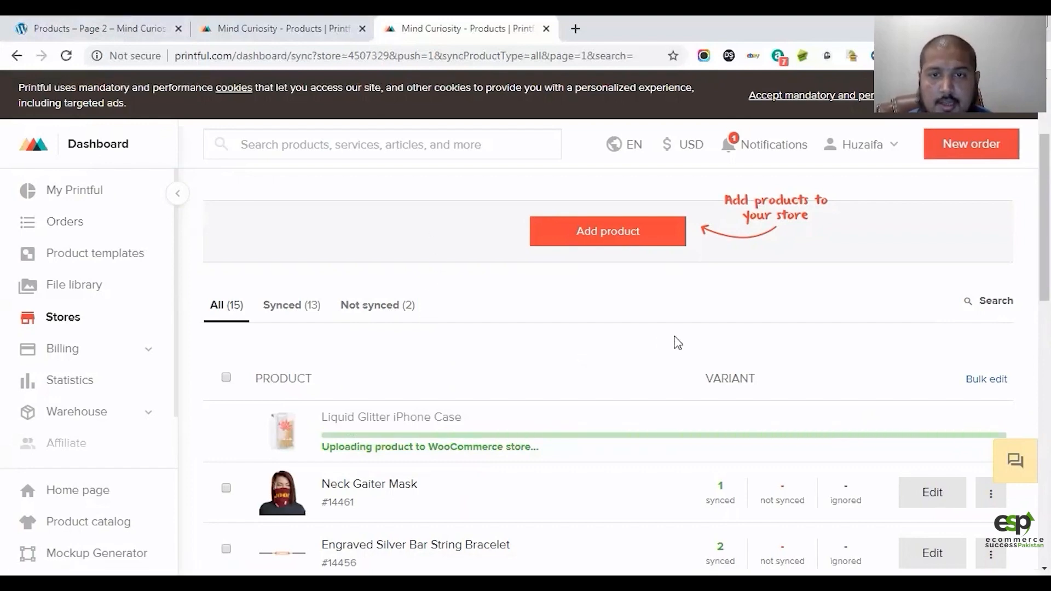
Start adding another product to the Mind Curiosity store, open the Samsung Case from the Accessories category, and review its model options
left_click(70, 323)
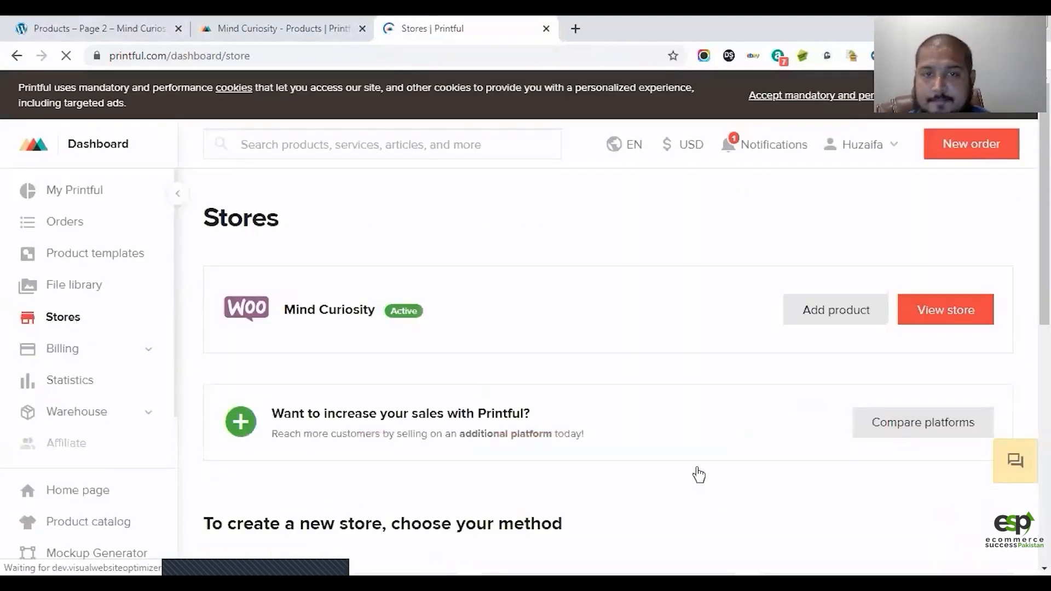
left_click(819, 315)
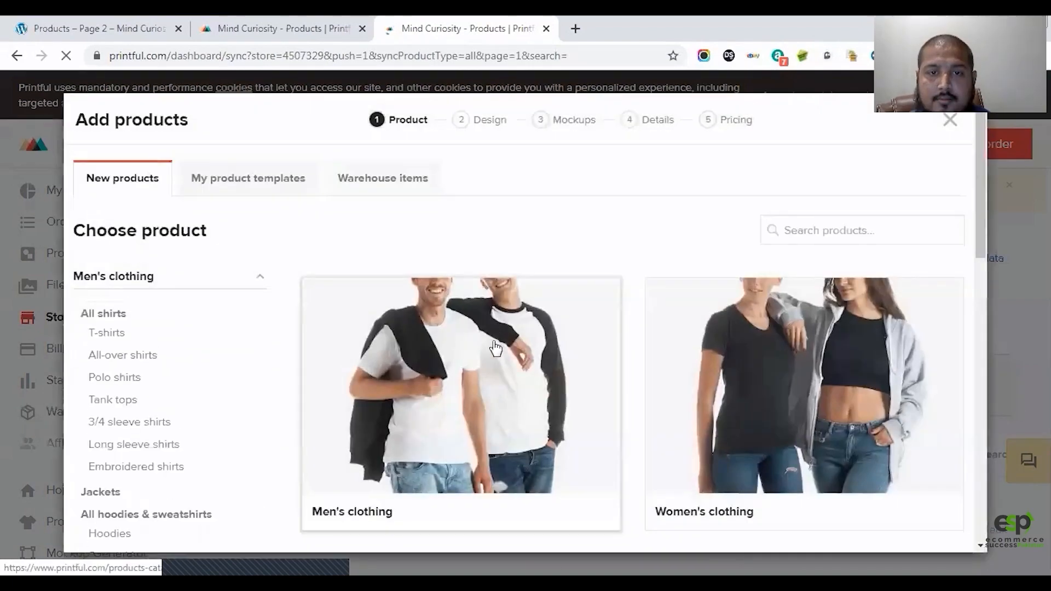
scroll(467, 383, "down", 5)
scroll(467, 383, "down", 5)
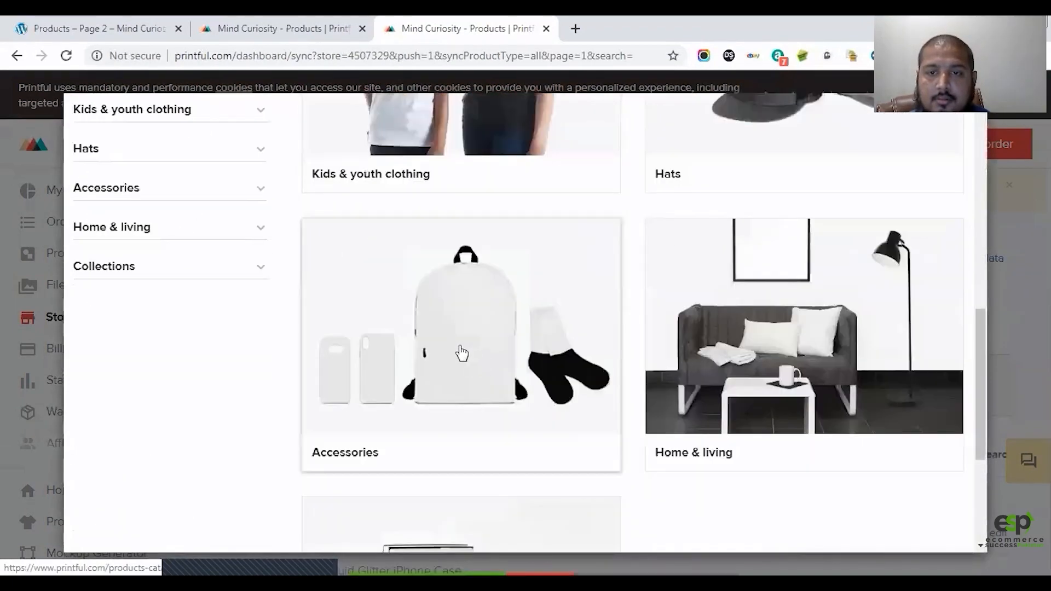
left_click(461, 353)
scroll(605, 408, "up", 4)
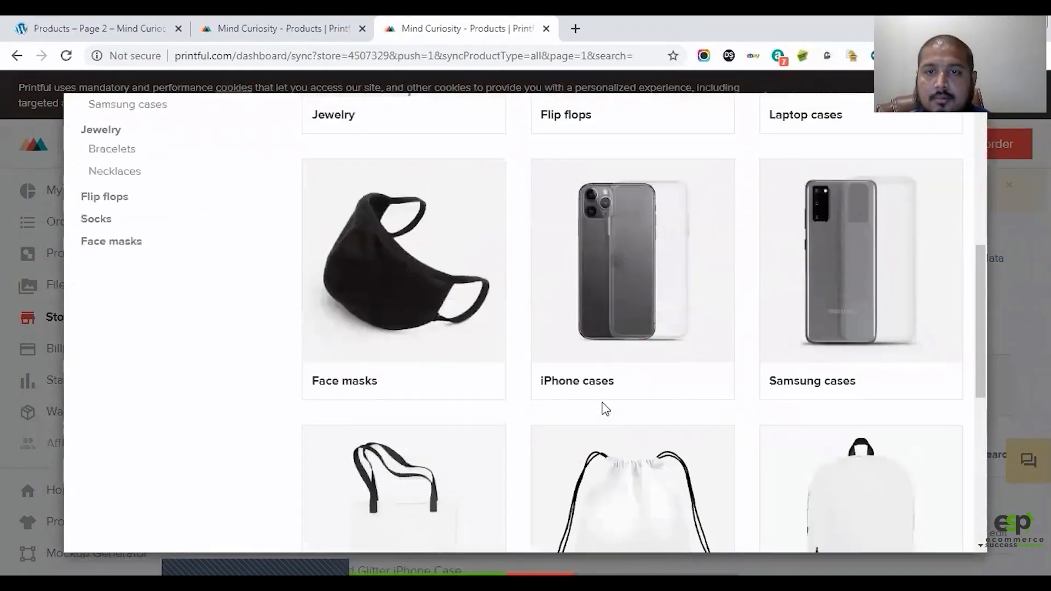
left_click(875, 275)
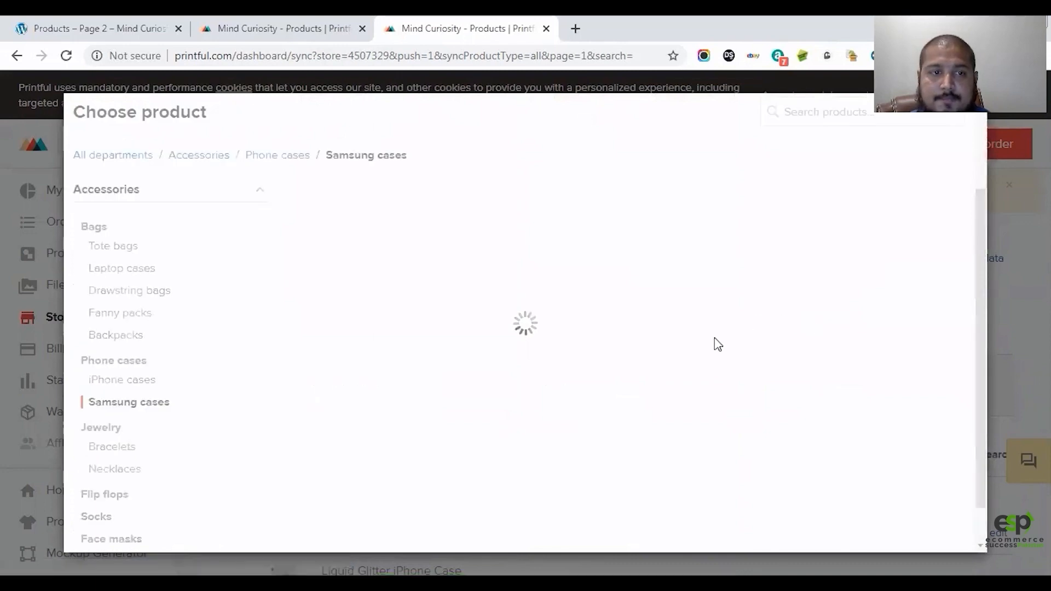
scroll(434, 387, "down", 2)
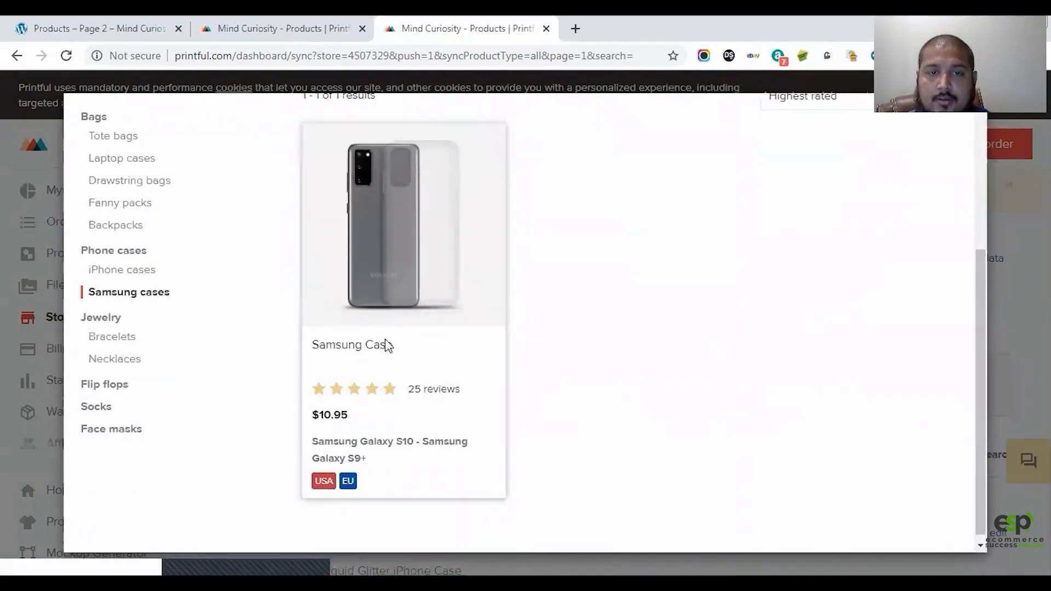
left_click(387, 345)
scroll(441, 432, "down", 5)
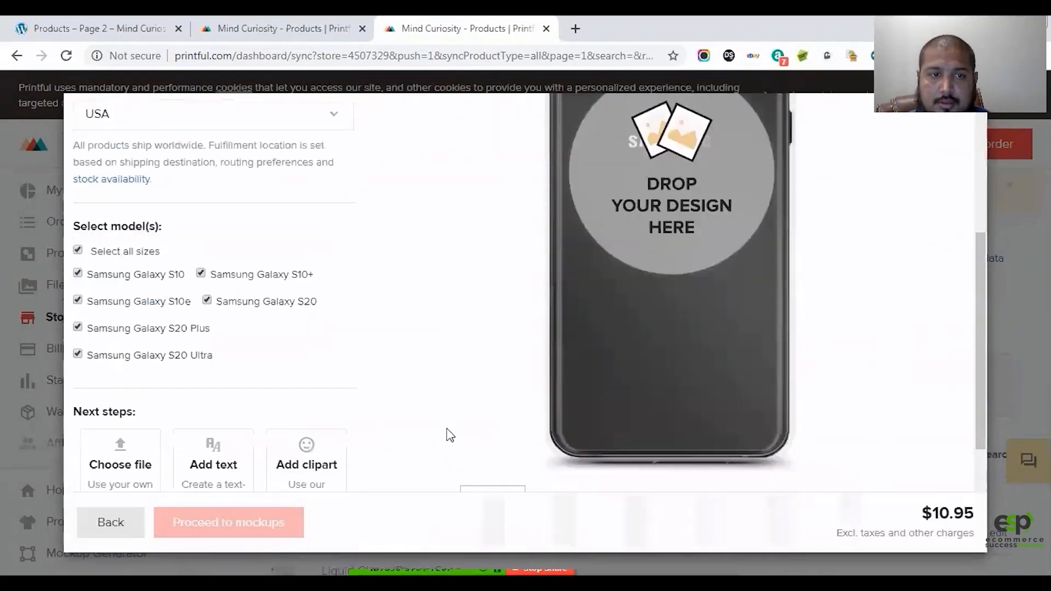
scroll(220, 435, "up", 3)
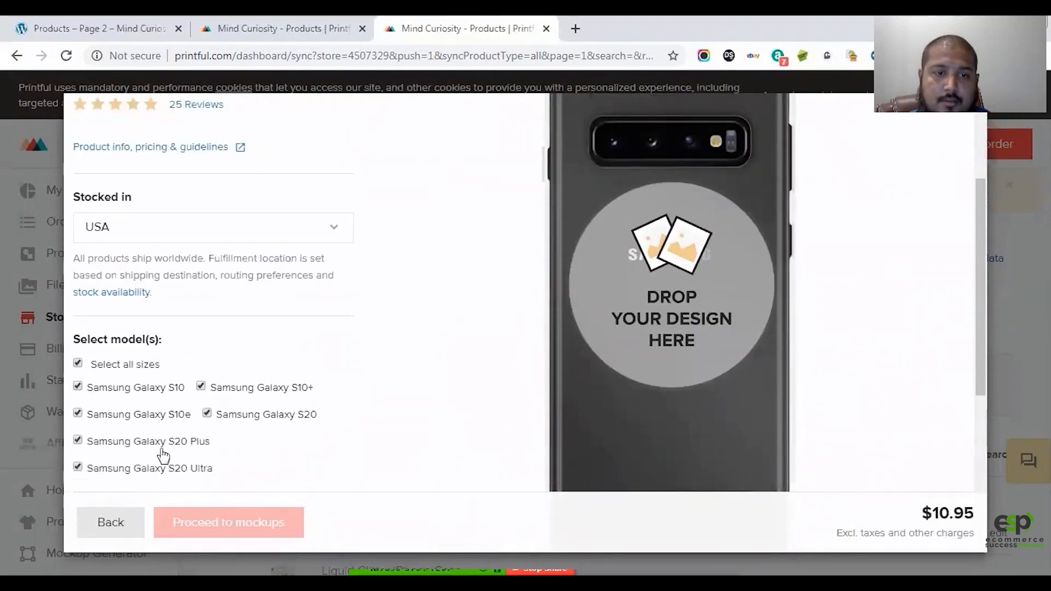
Review the Samsung Case's stock location and model options, and open its design tools
scroll(342, 449, "up", 3)
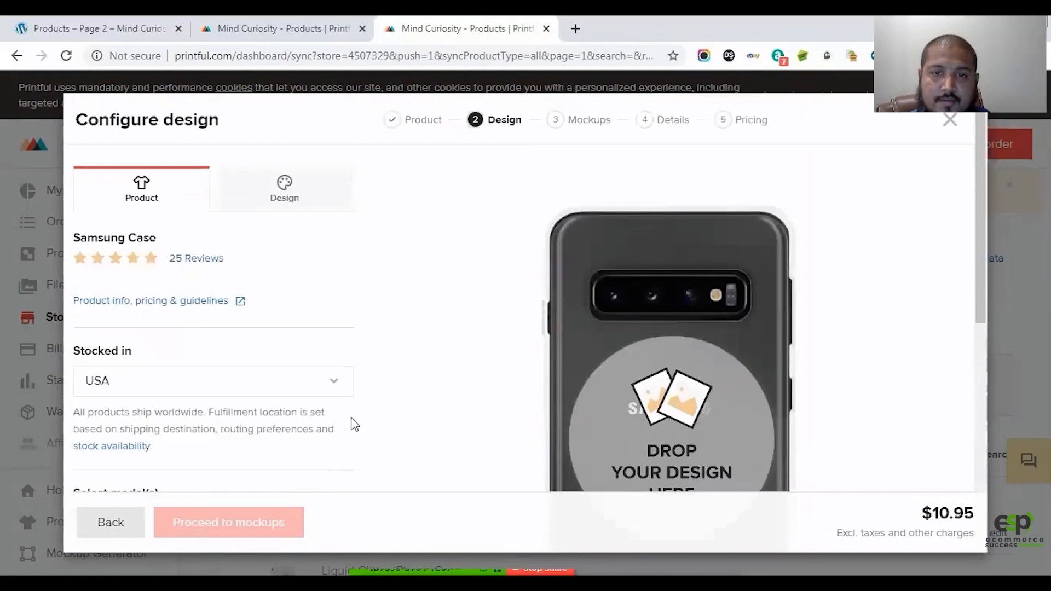
scroll(352, 421, "down", 5)
scroll(350, 388, "up", 5)
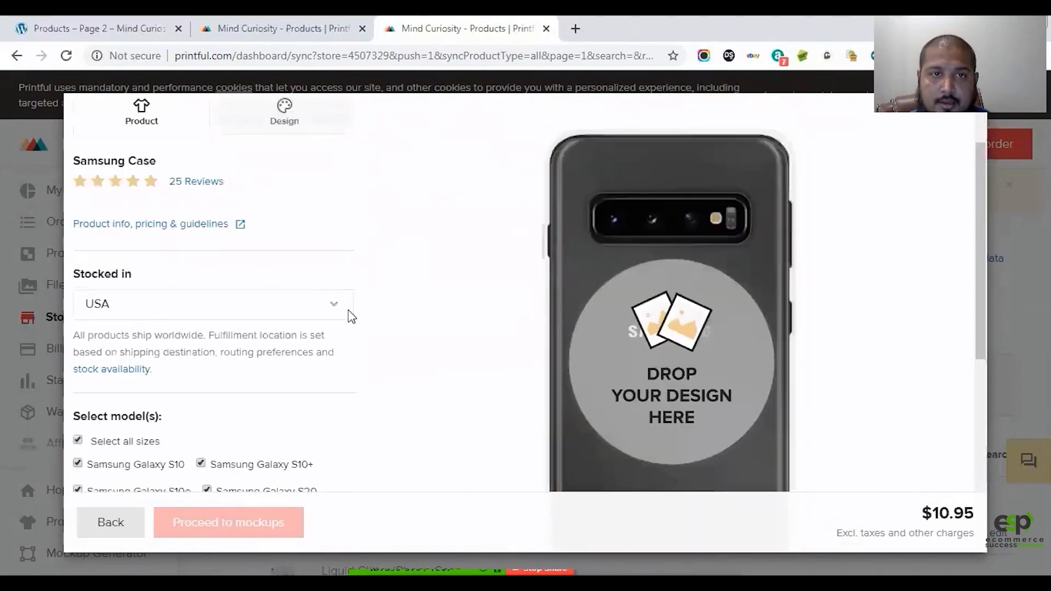
scroll(339, 246, "up", 1)
left_click(278, 181)
scroll(435, 295, "down", 3)
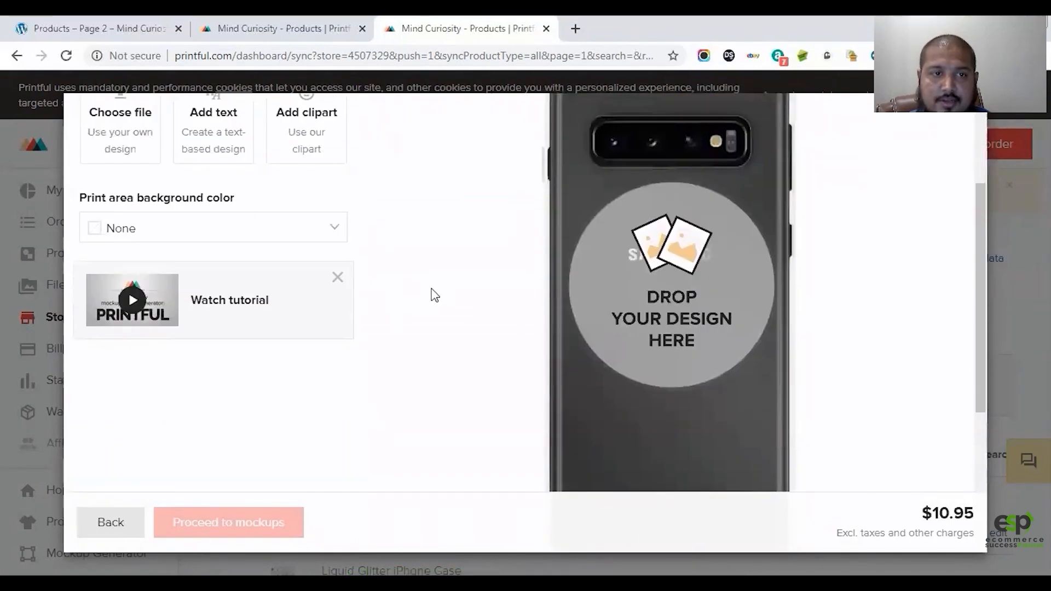
scroll(429, 295, "up", 3)
left_click(291, 280)
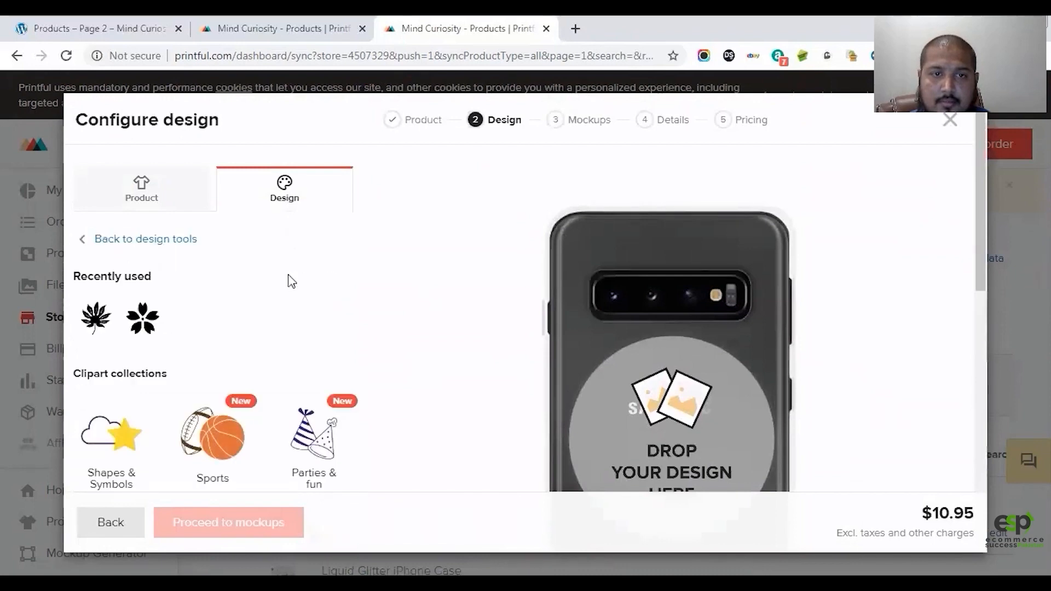
left_click(133, 239)
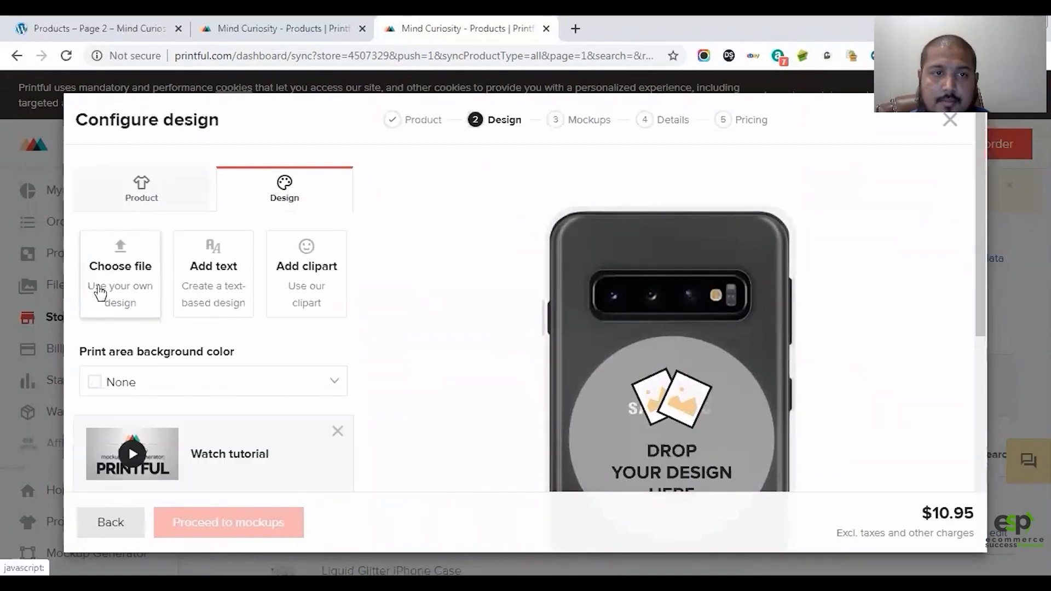
Place 224-[Converted]s.png from the store's file library on the case and scale it down to about 2.66 wide by 3.56 high
left_click(102, 290)
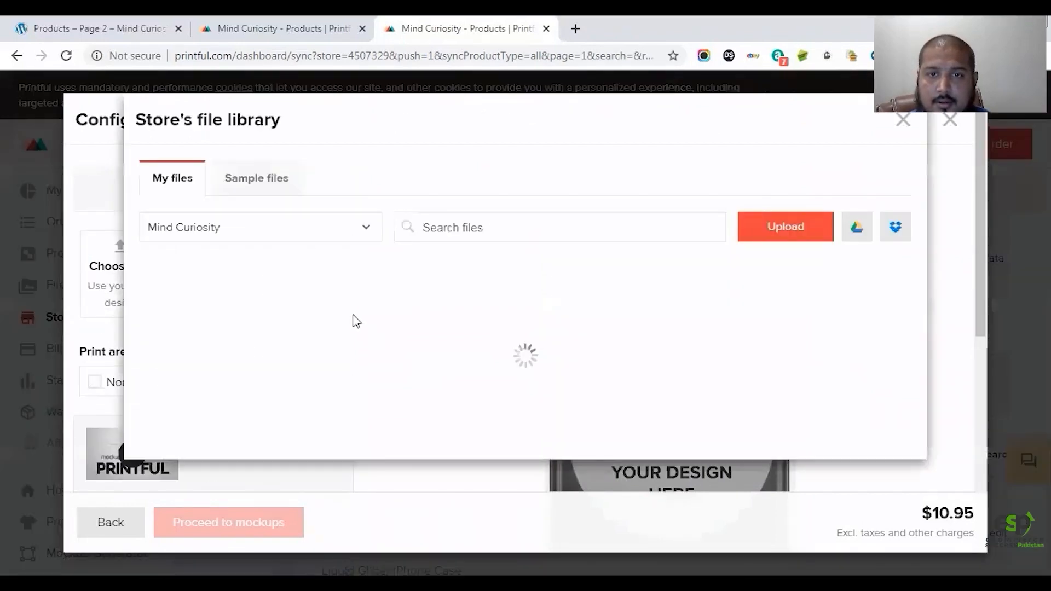
scroll(558, 415, "down", 5)
left_click(638, 414)
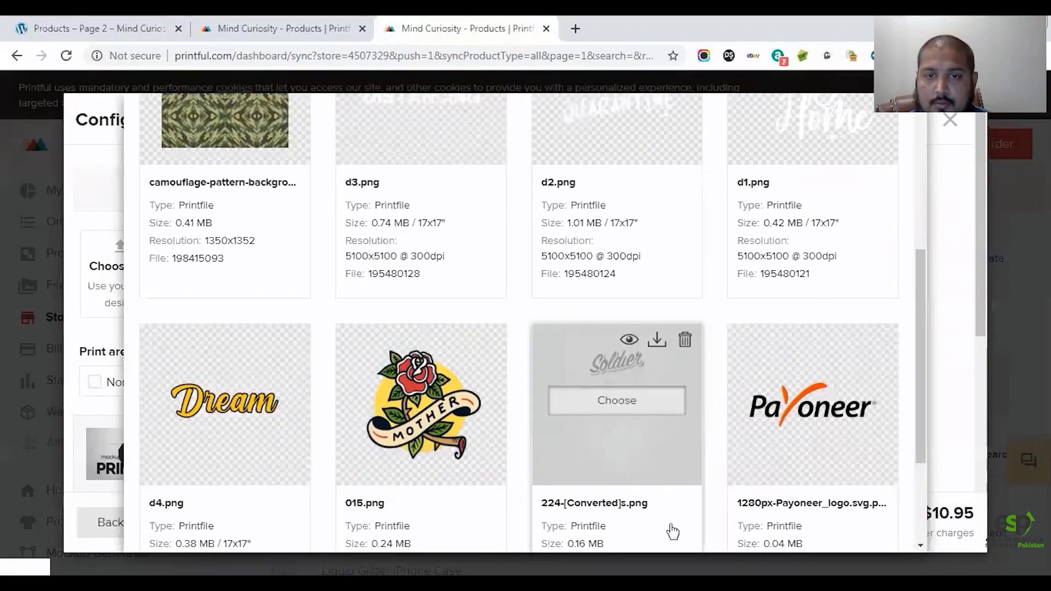
scroll(630, 371, "down", 1)
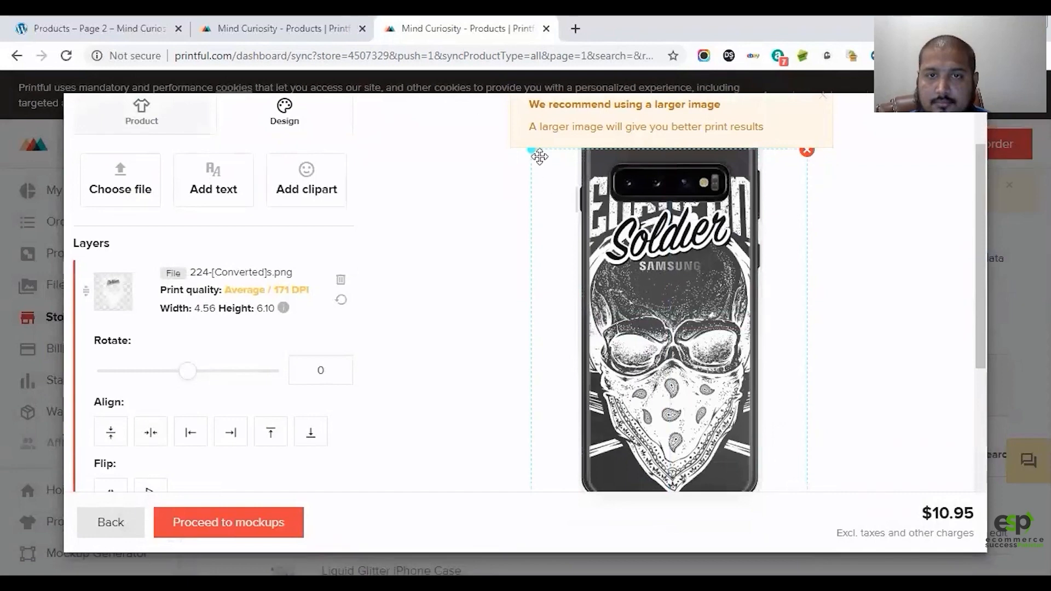
left_click_drag(532, 151, 591, 223)
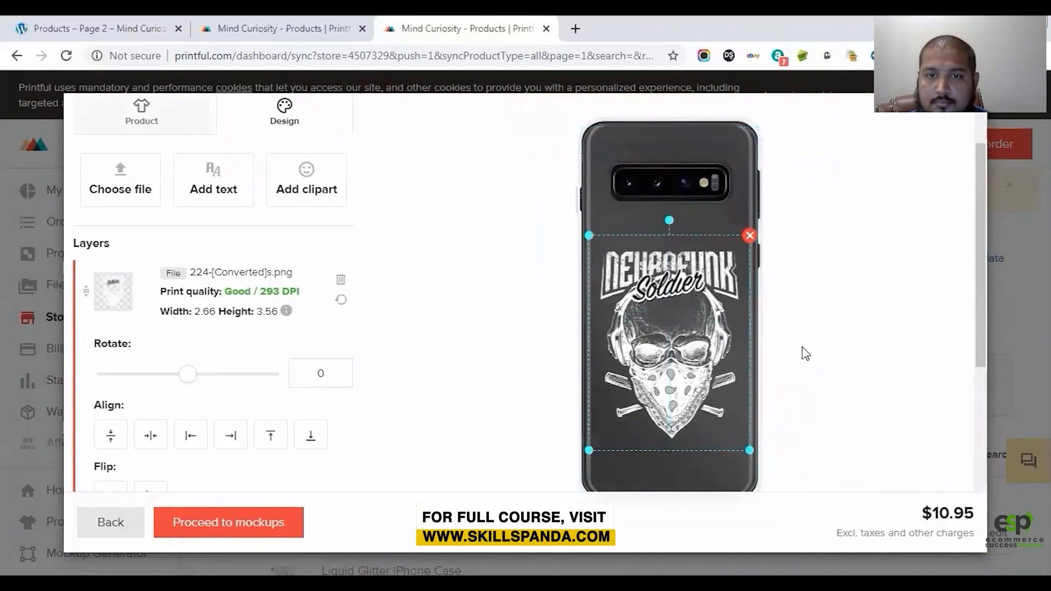
Set the print area background color to Red (R:199 G:15 B:40) and review the design on the case models
scroll(362, 334, "up", 2)
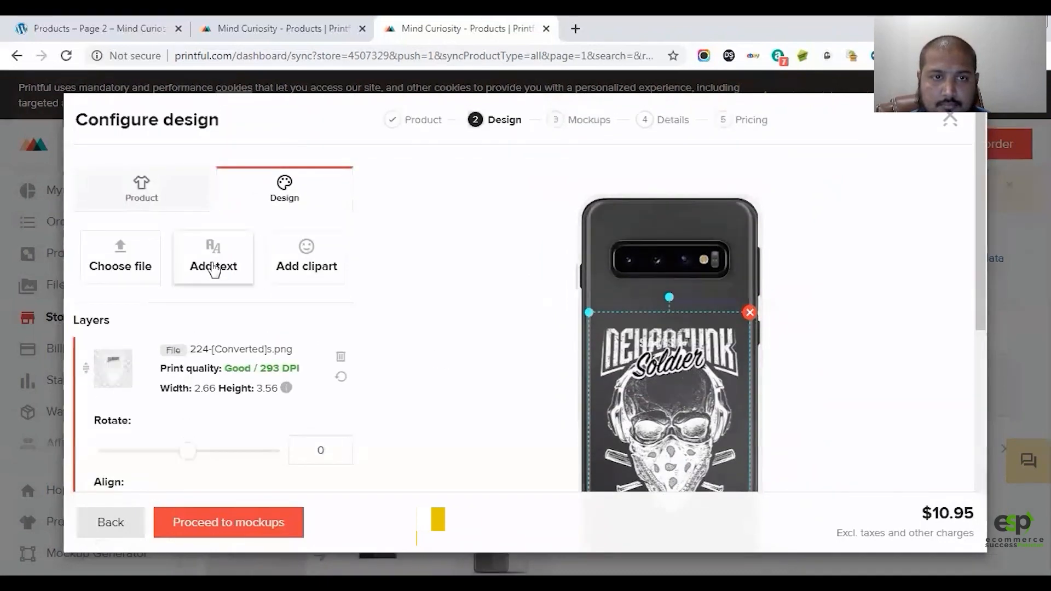
scroll(410, 316, "down", 4)
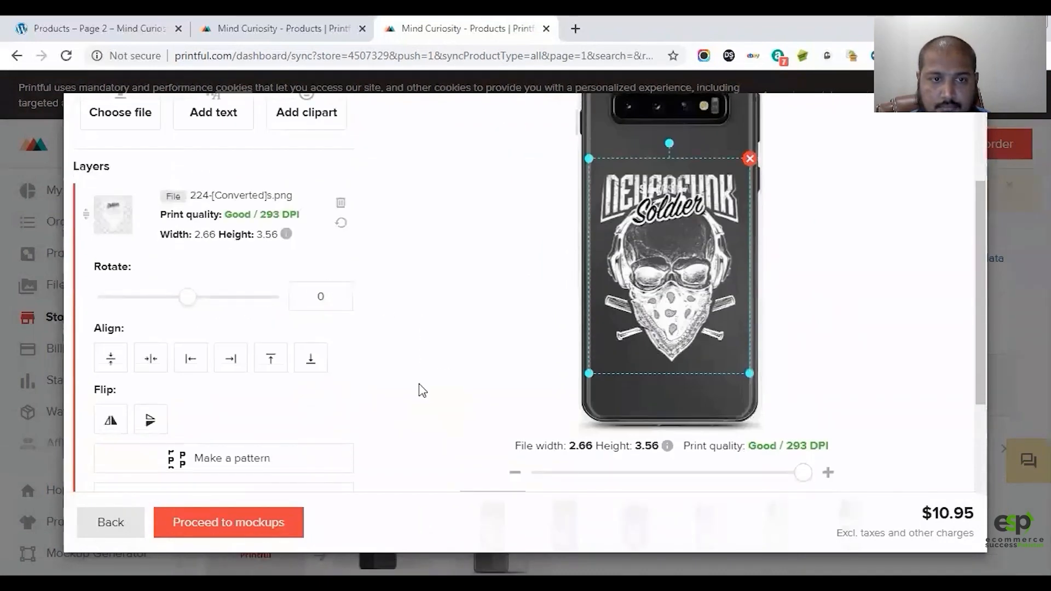
scroll(323, 371, "down", 5)
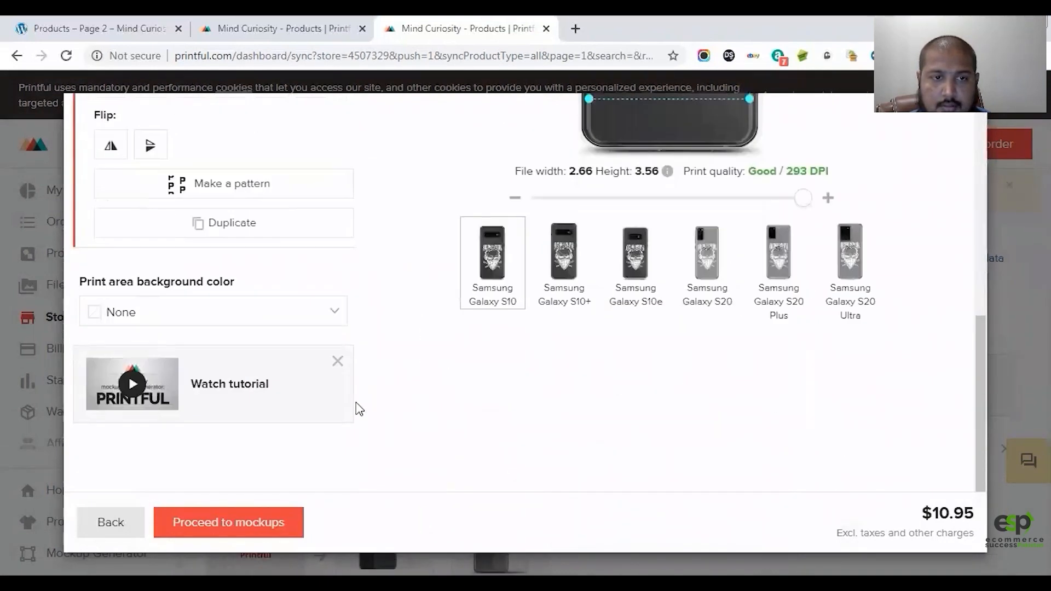
scroll(359, 408, "up", 3)
left_click(199, 469)
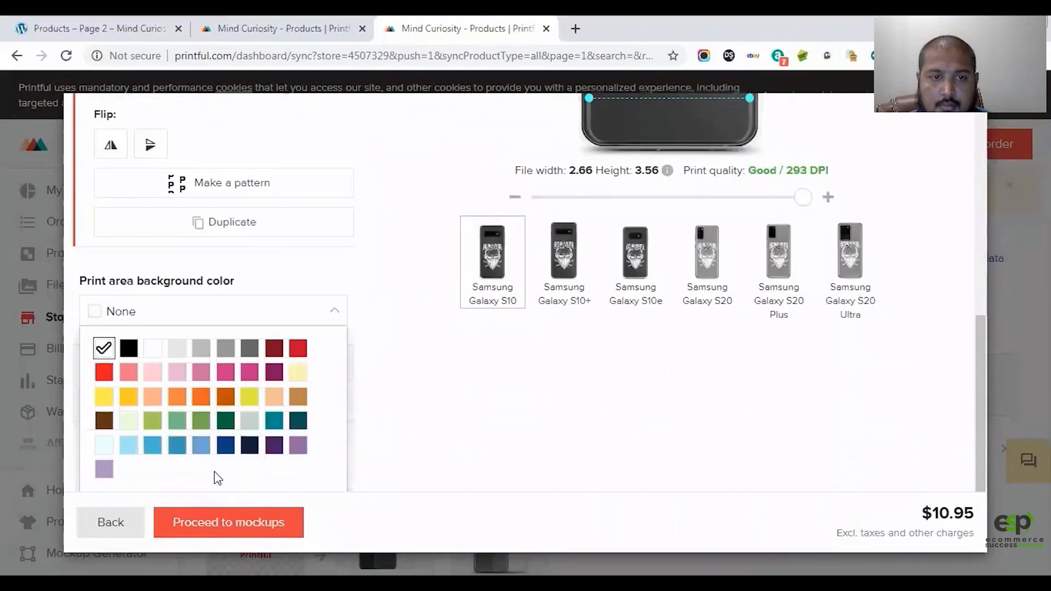
left_click(297, 347)
scroll(405, 407, "up", 6)
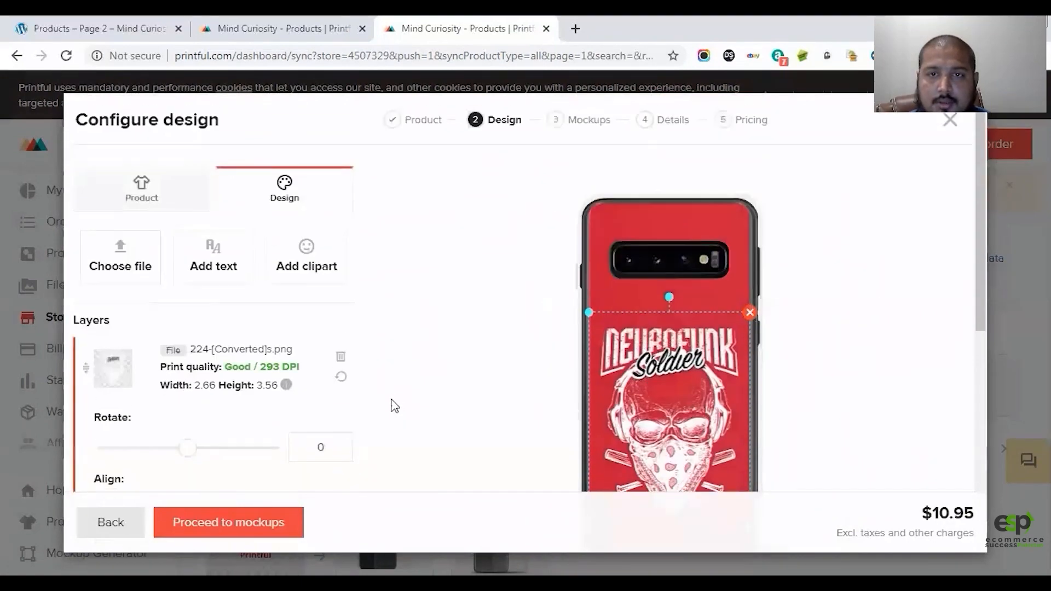
scroll(394, 403, "down", 5)
scroll(402, 383, "up", 4)
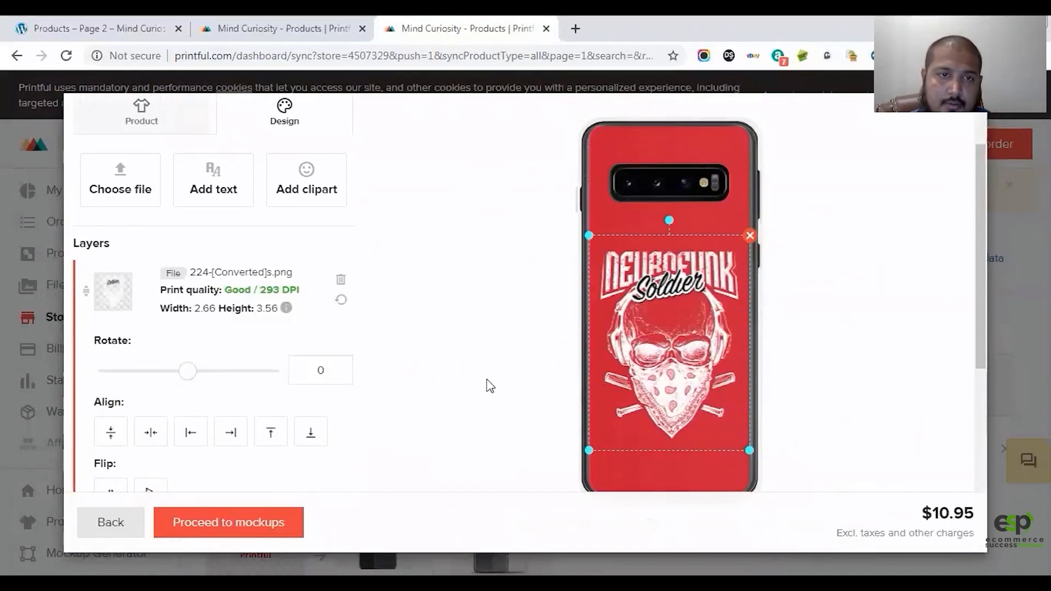
scroll(466, 371, "up", 1)
scroll(438, 309, "down", 5)
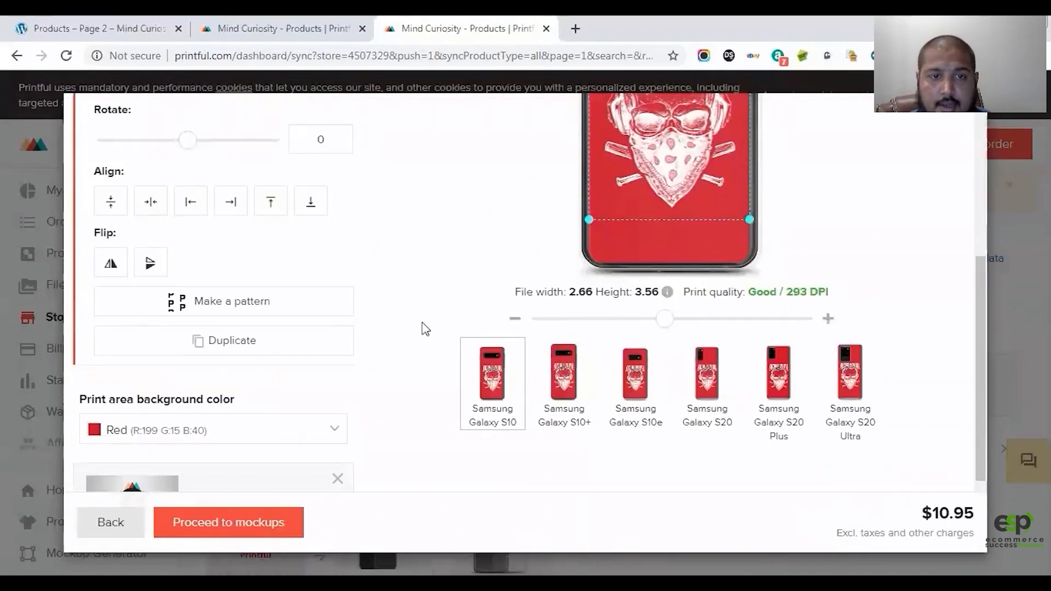
Proceed to mockups and review the default-style images and format that will be pushed to the store
left_click(265, 524)
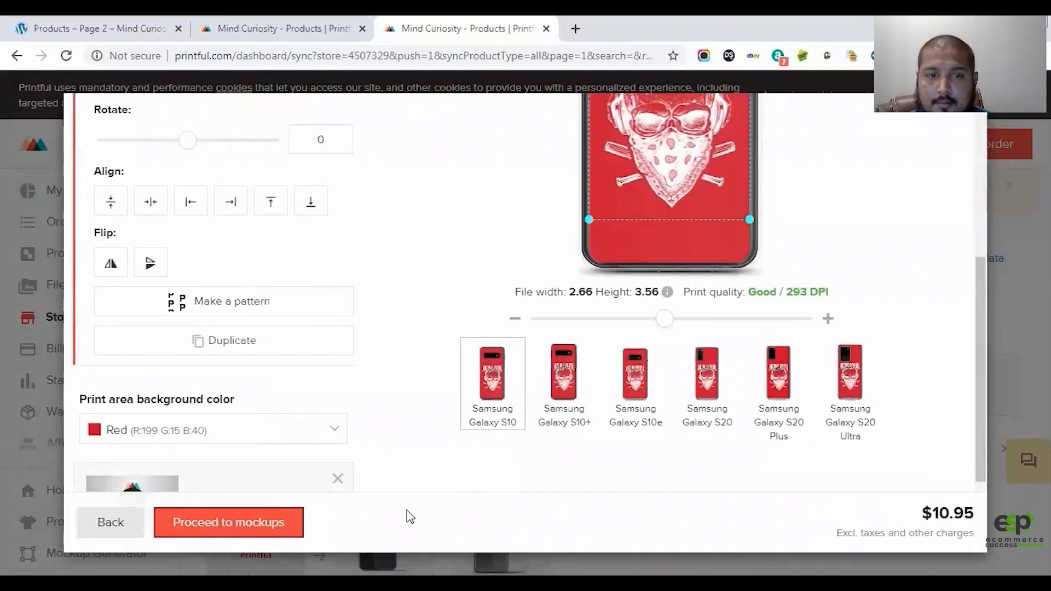
scroll(472, 377, "up", 5)
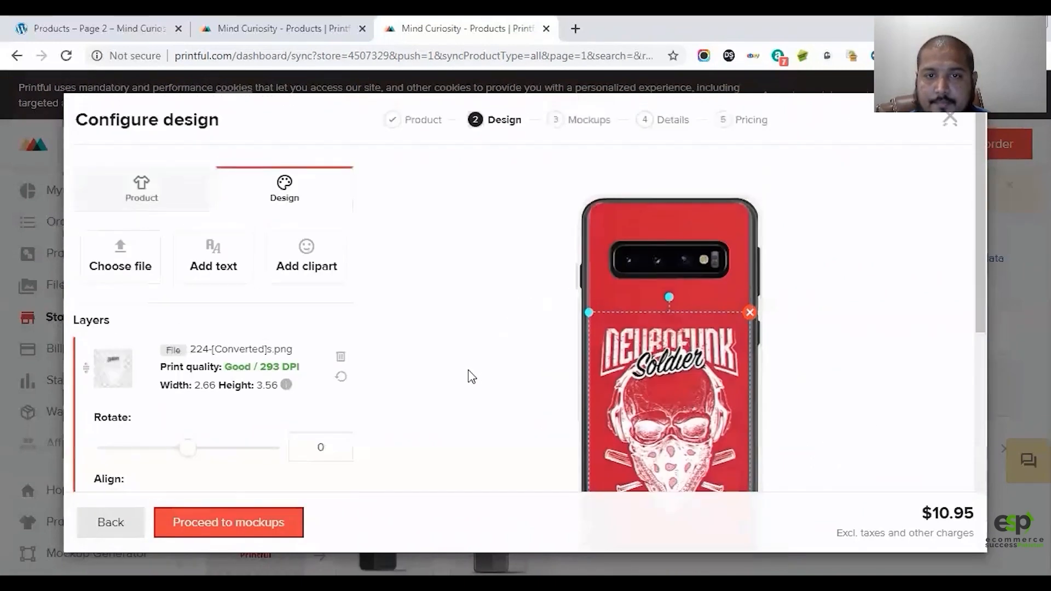
scroll(453, 375, "down", 5)
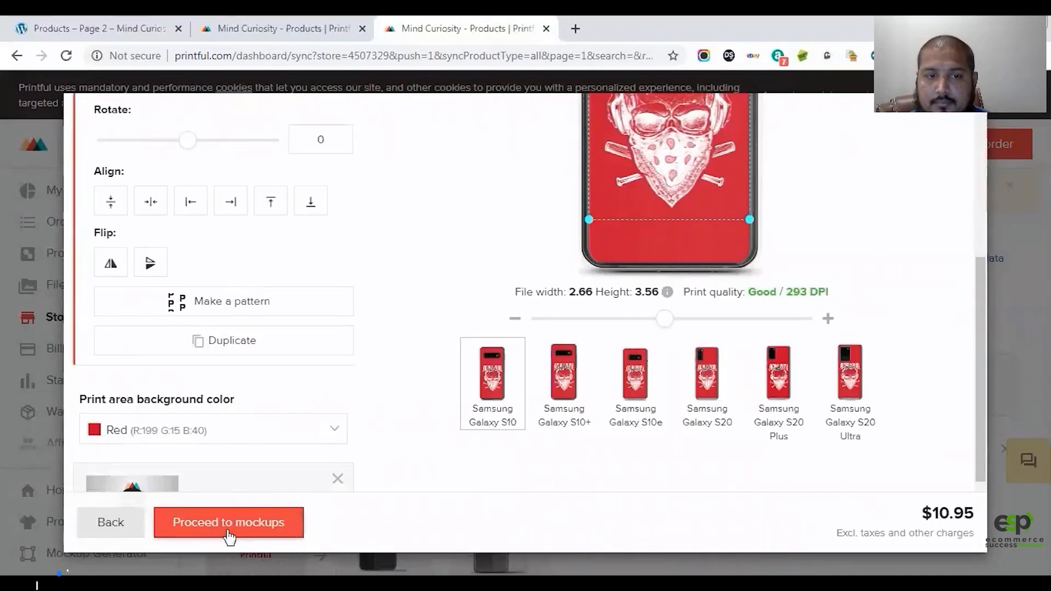
scroll(405, 481, "up", 1)
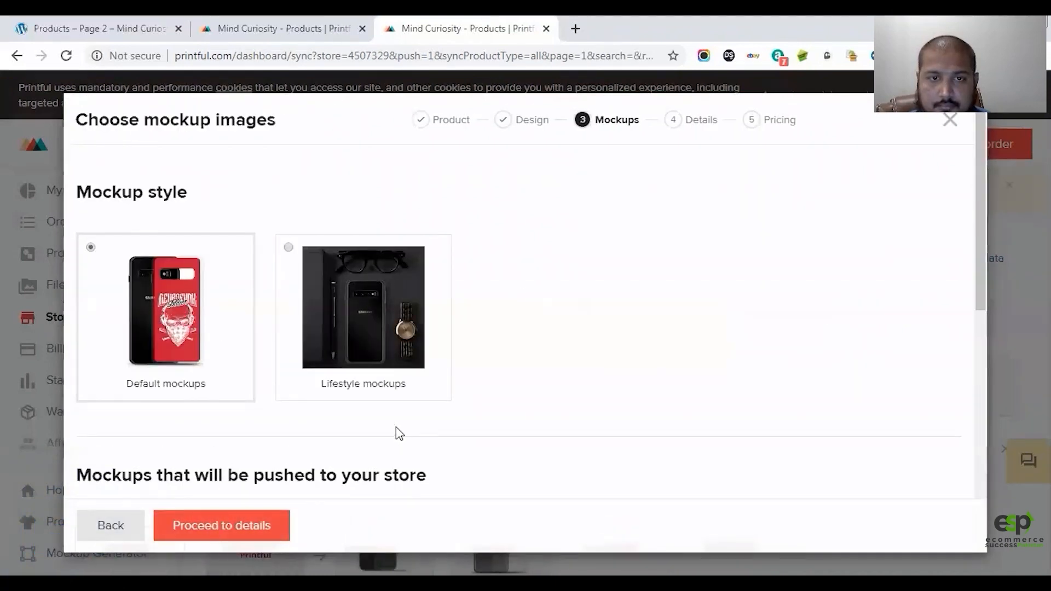
scroll(395, 427, "down", 9)
scroll(267, 253, "up", 5)
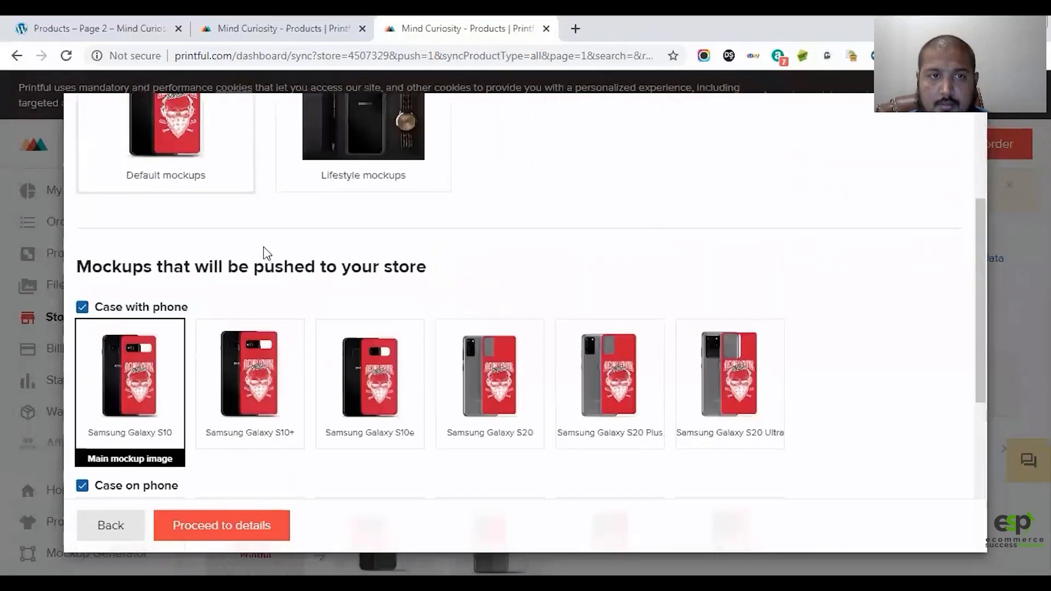
scroll(351, 323, "down", 5)
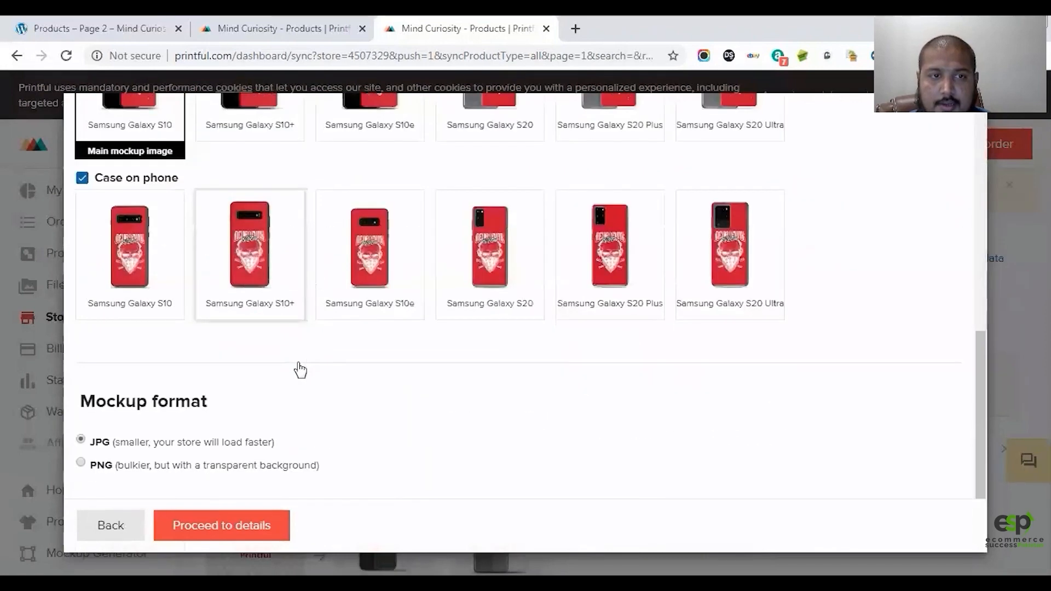
Proceed to the product details, review the title, description, visibility and category, and continue to pricing
left_click(227, 532)
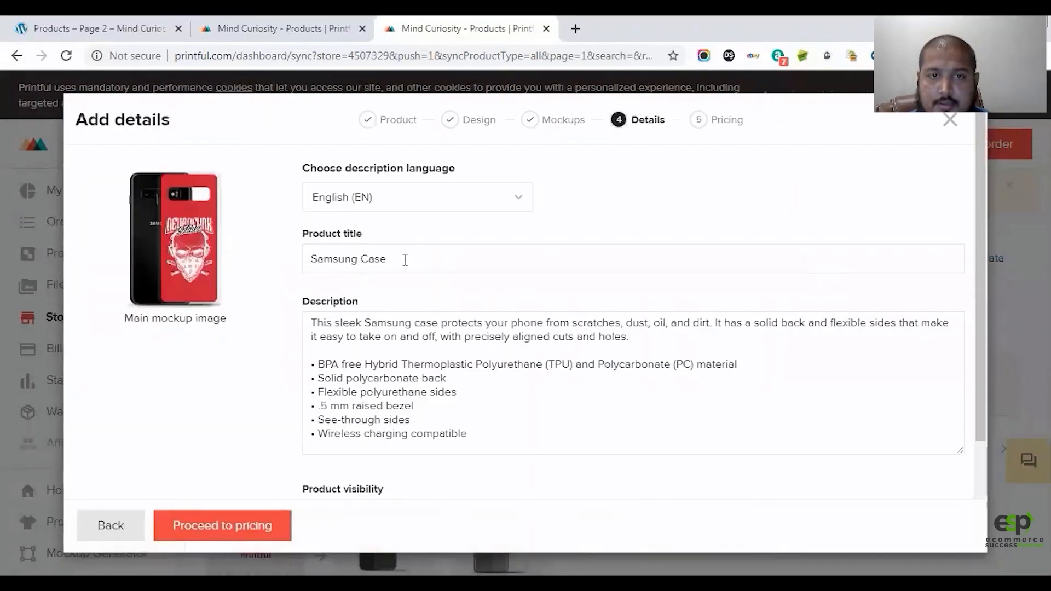
left_click(405, 260)
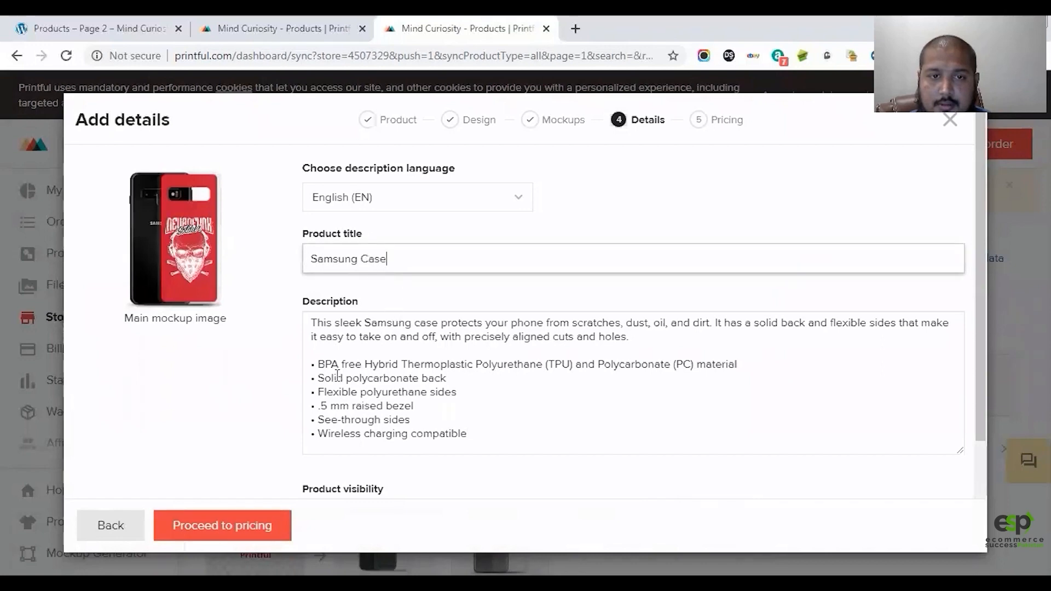
left_click(318, 348)
scroll(449, 409, "down", 3)
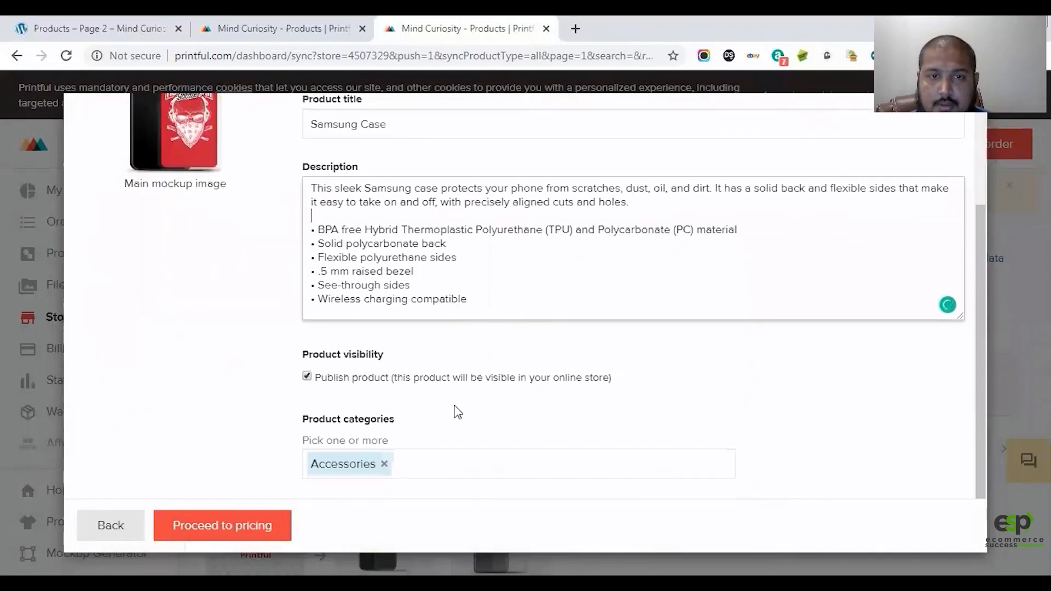
left_click(230, 525)
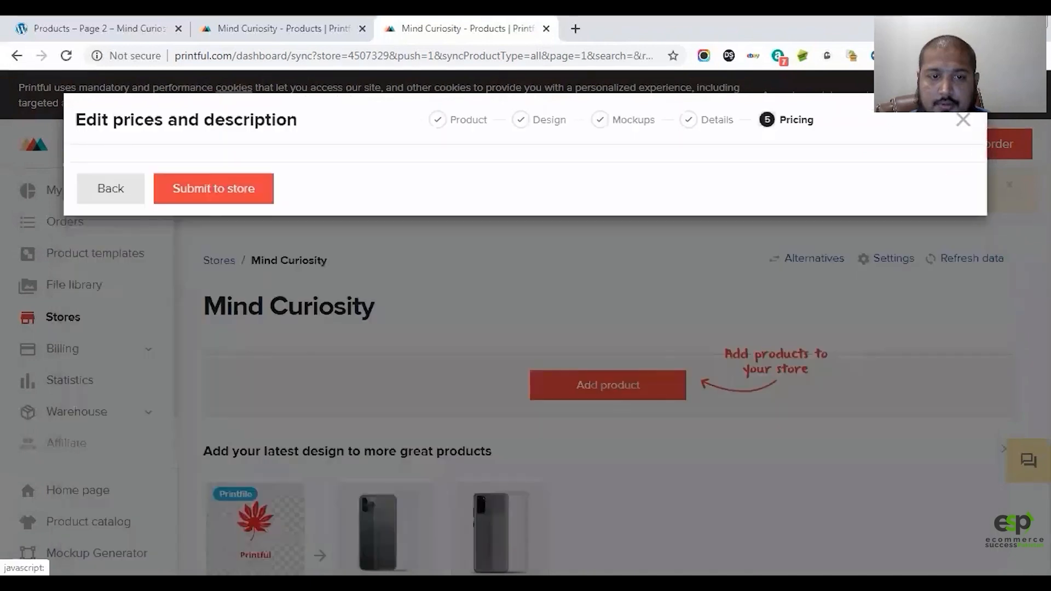
Set the retail price to $18.99 for the Samsung Galaxy S10, S10+ and S10e
scroll(583, 416, "down", 3)
double_click(649, 232)
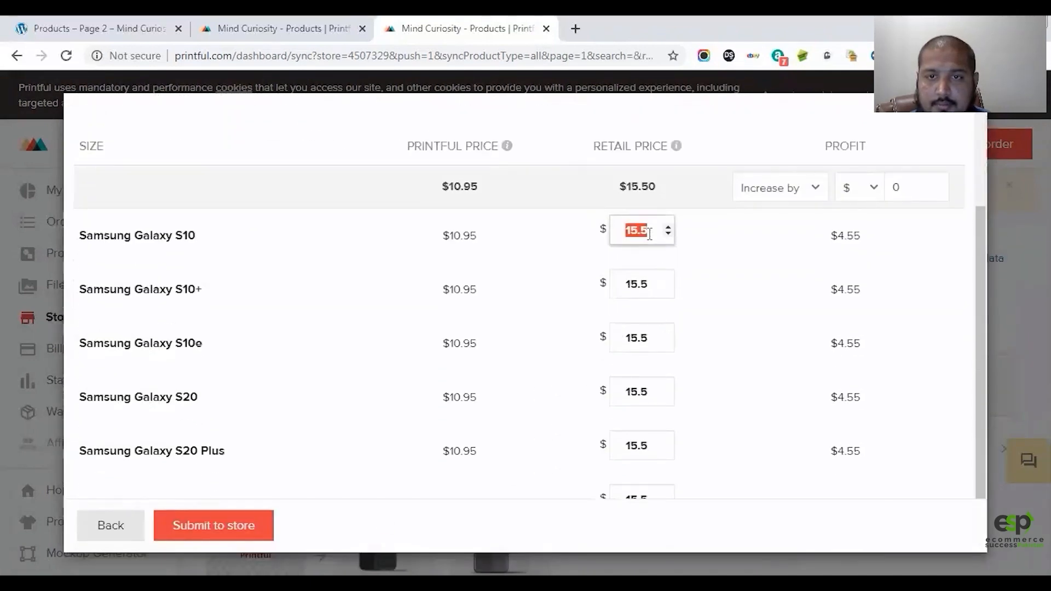
type("18.")
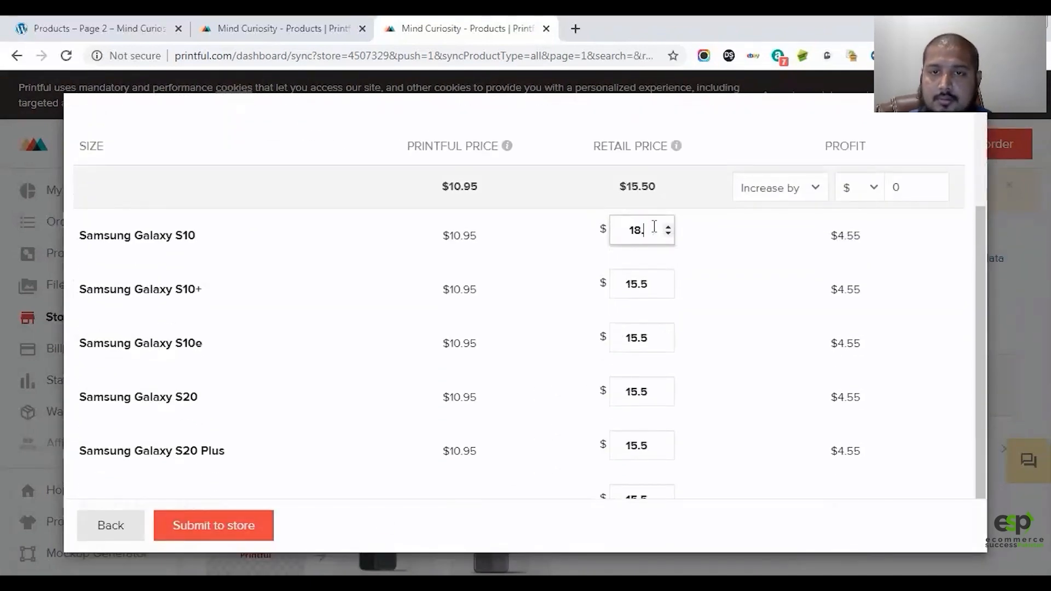
type("99")
key("ctrl+a")
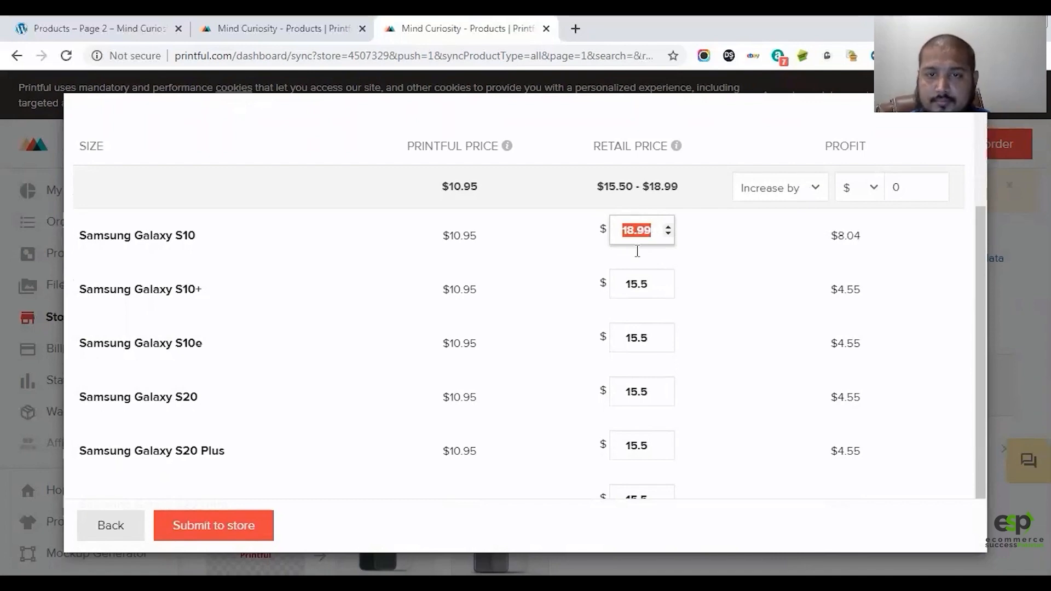
key("ctrl+c")
left_click(640, 284)
key("ctrl+a")
key("ctrl+v")
left_click(642, 339)
key("ctrl+a")
key("ctrl+v")
Set the retail price to $18.99 for the Samsung Galaxy S20, S20 Plus and S20 Ultra
left_click(649, 385)
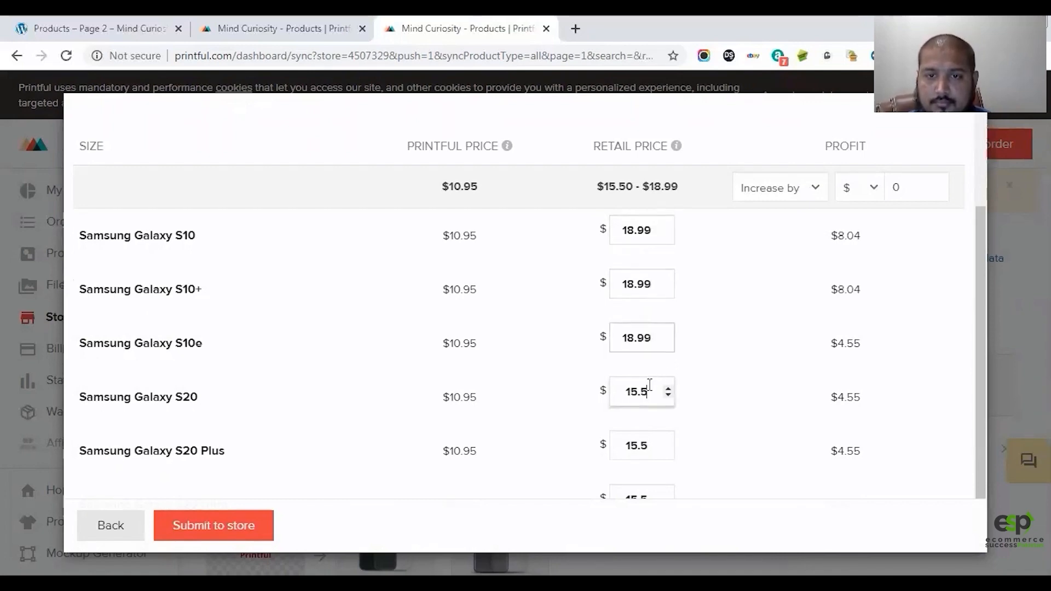
key("ctrl+a")
key("ctrl+v")
left_click(652, 438)
key("ctrl+a")
key("ctrl+v")
scroll(699, 407, "down", 1)
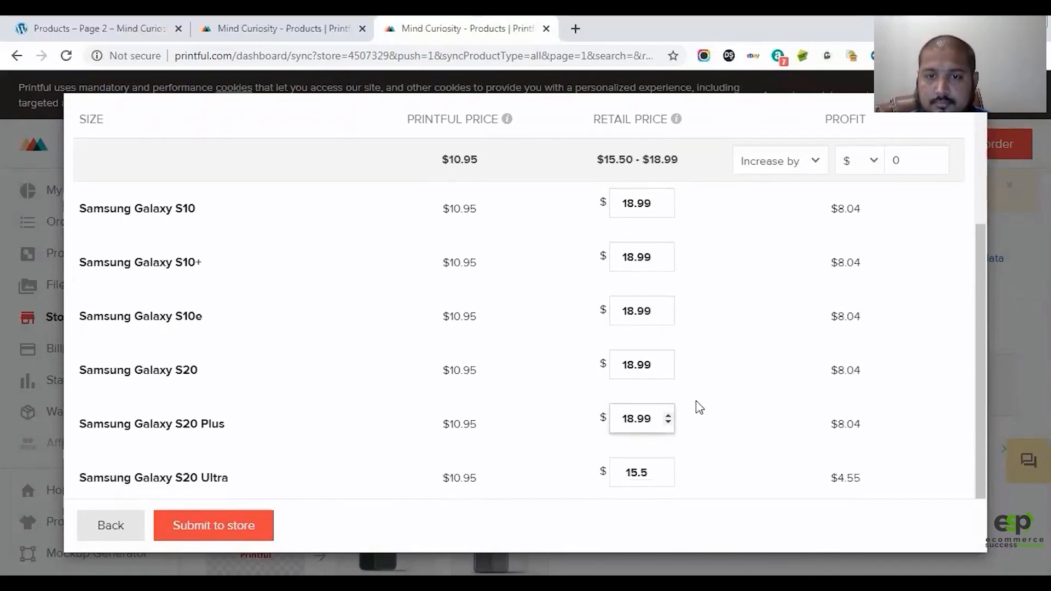
left_click(629, 450)
key("ctrl+a")
key("ctrl+v")
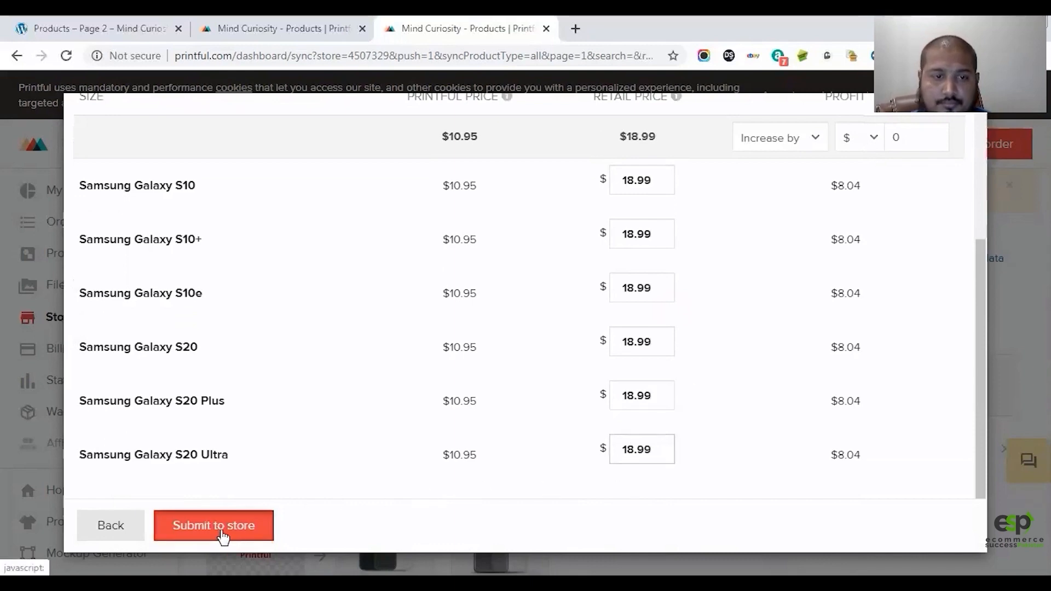
Submit the Samsung Case to the store and switch to the Mind Curiosity shop page to check the listing
left_click(235, 525)
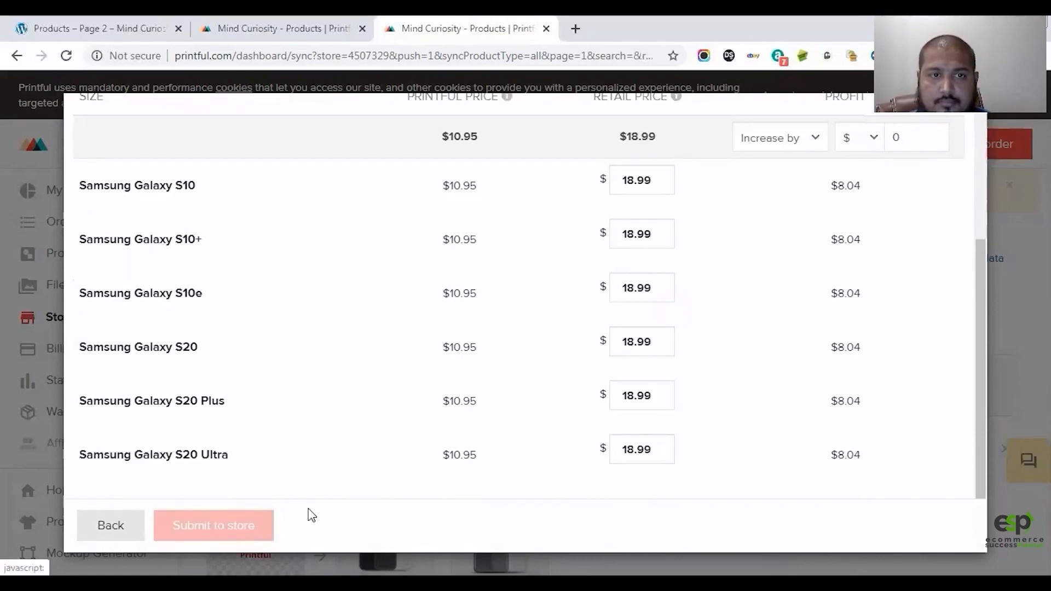
scroll(265, 363, "down", 10)
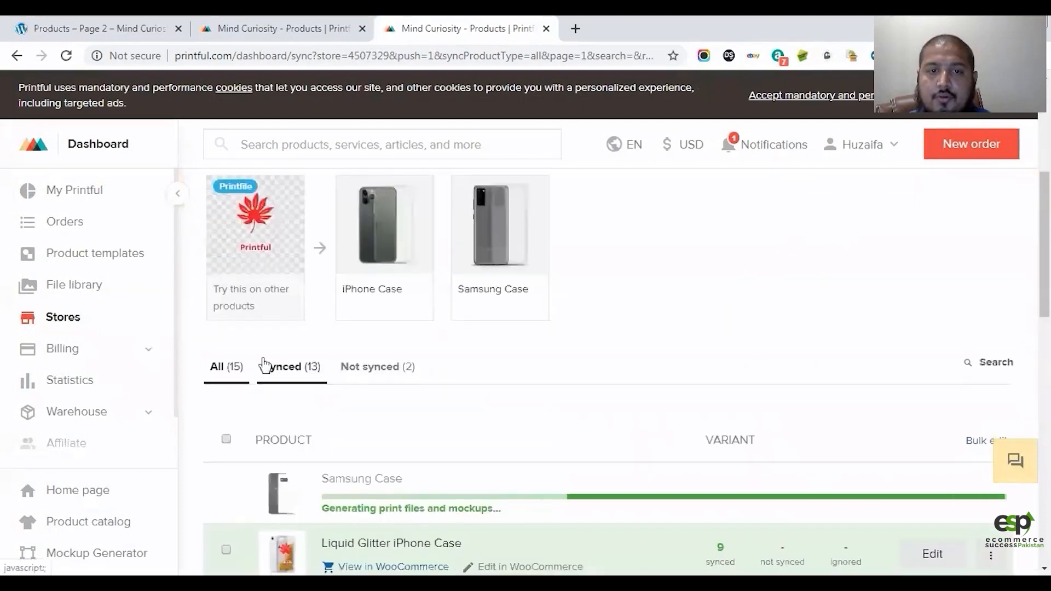
left_click(35, 27)
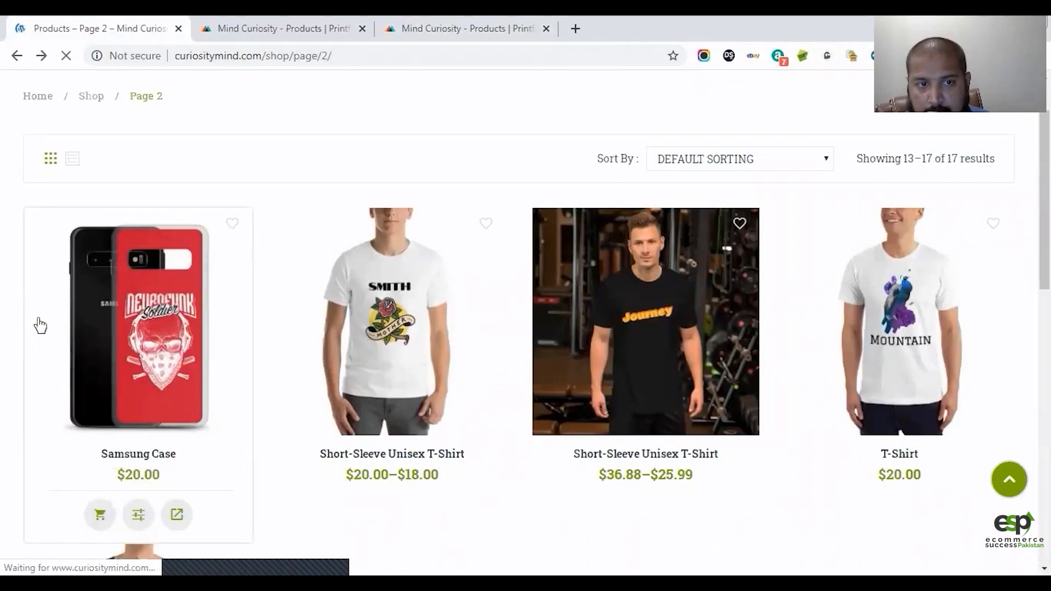
Go to the first page of the shop's product listing
scroll(40, 326, "down", 1)
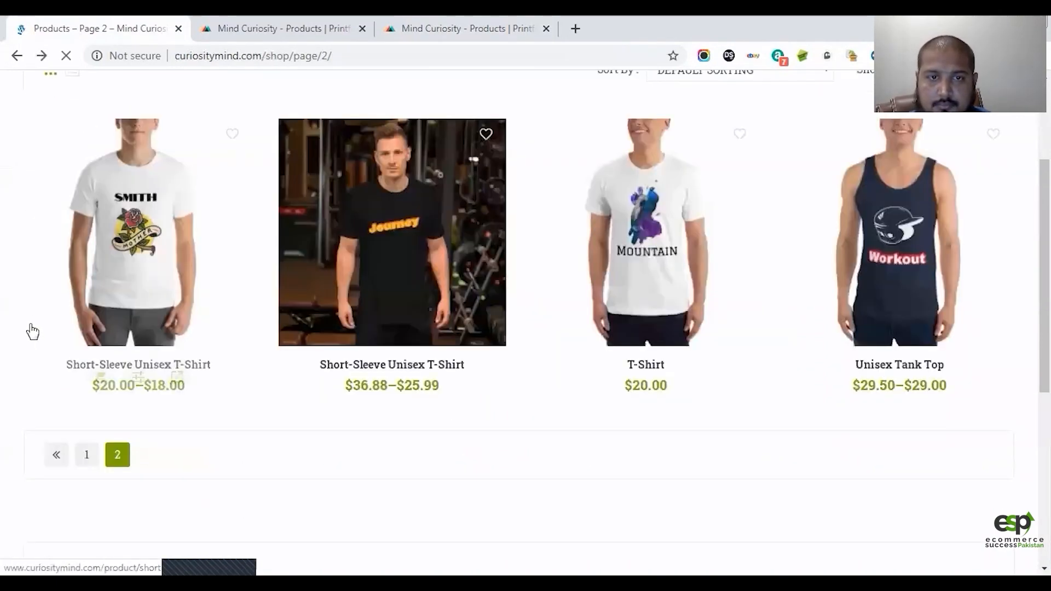
scroll(82, 383, "down", 4)
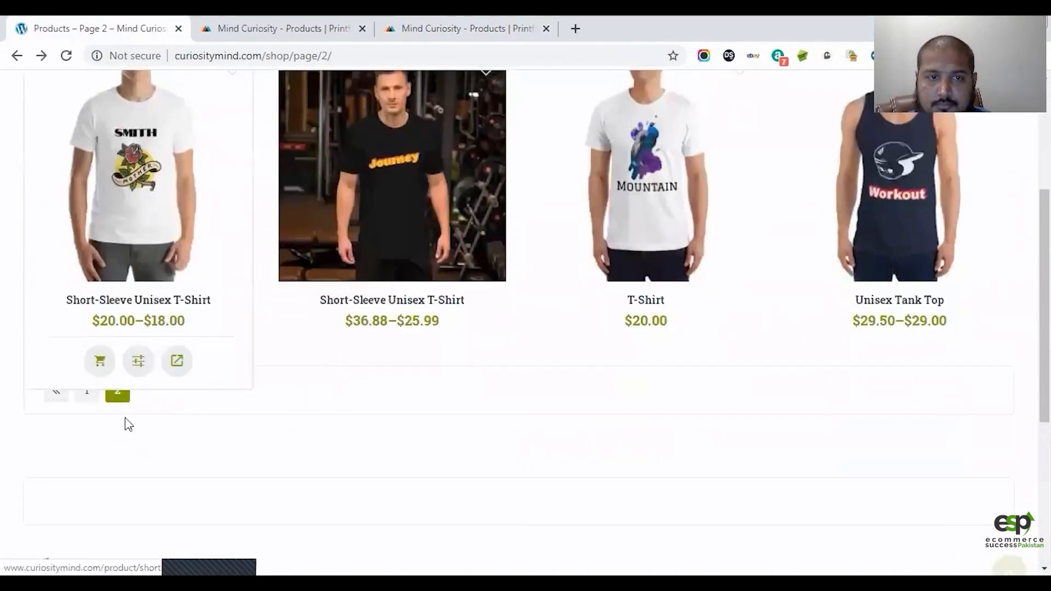
left_click(81, 393)
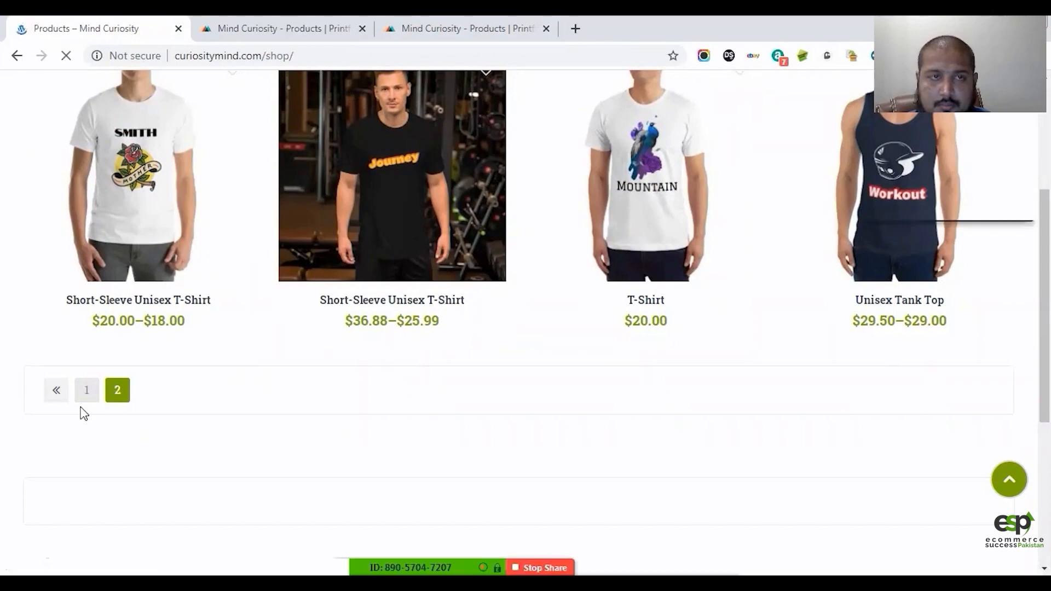
Find the Liquid Glitter iPhone Case in the shop listing, open its product page in a new tab and switch to it
scroll(84, 416, "down", 6)
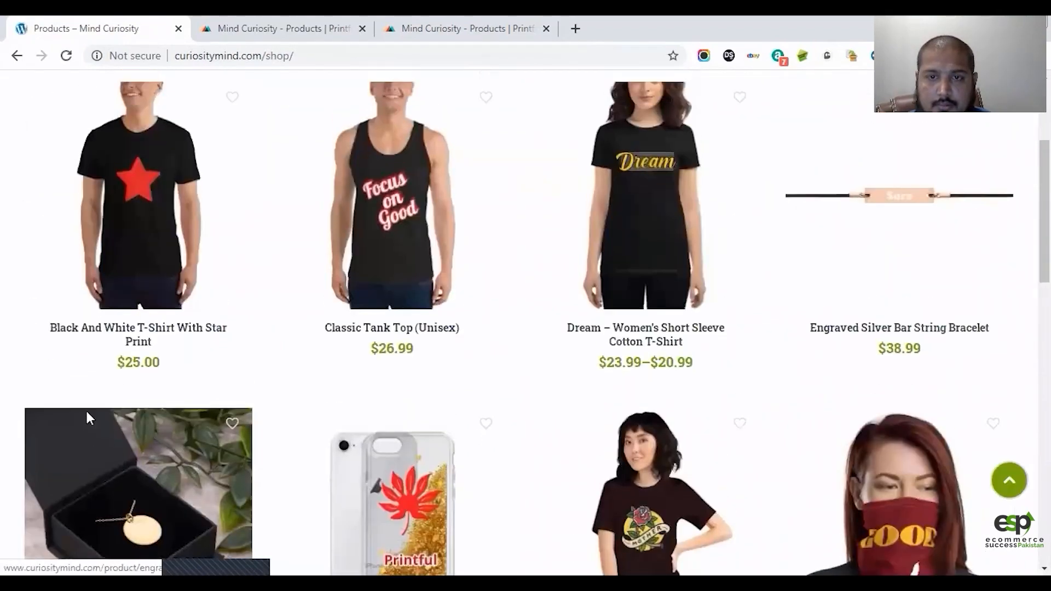
scroll(87, 417, "down", 3)
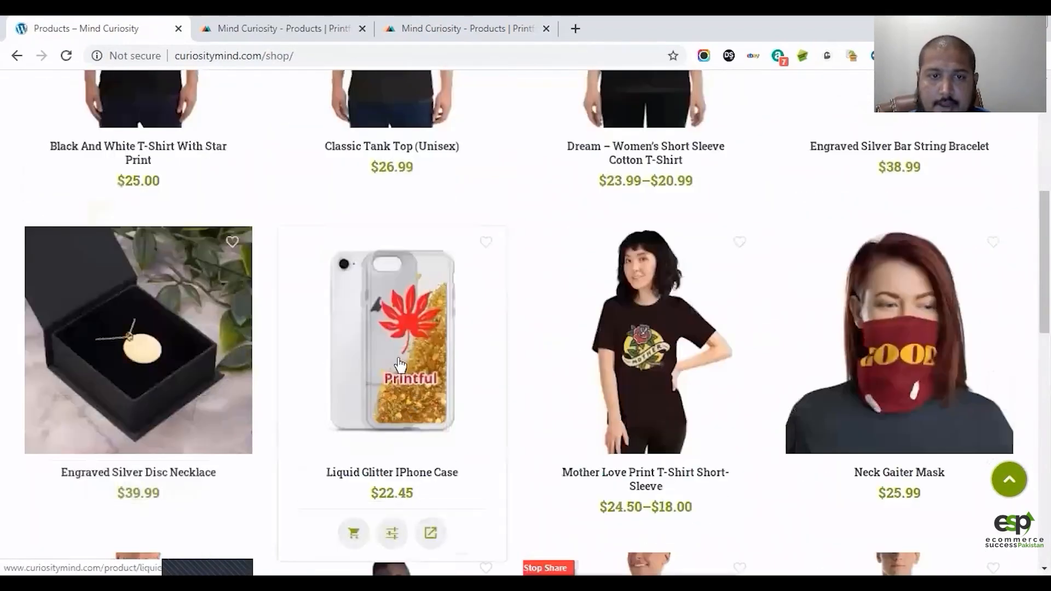
middle_click(385, 408)
scroll(352, 427, "down", 7)
scroll(345, 402, "down", 1)
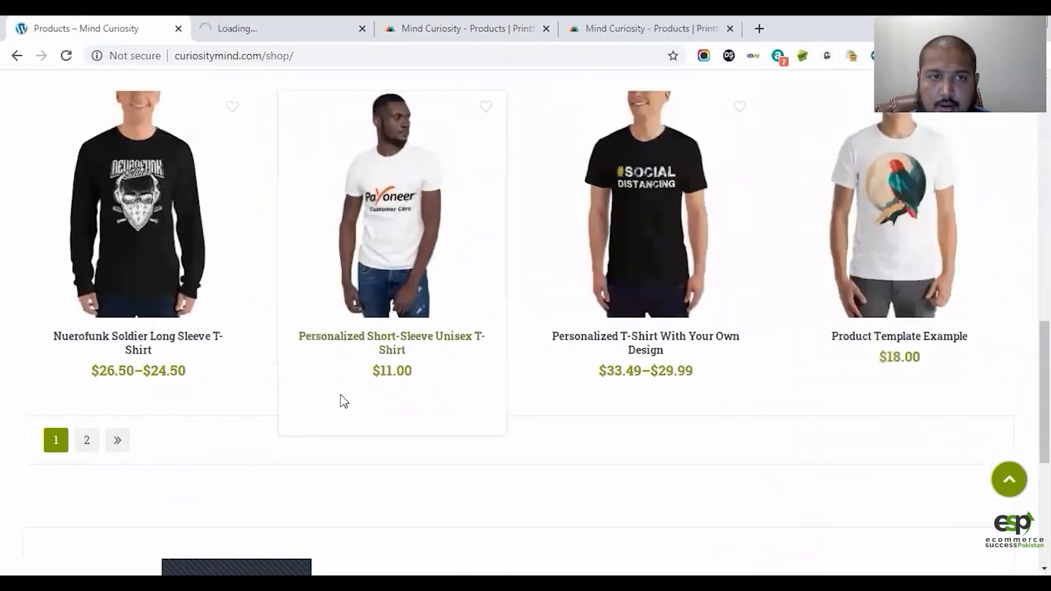
scroll(339, 402, "up", 1)
scroll(334, 383, "up", 5)
key("ctrl+Tab")
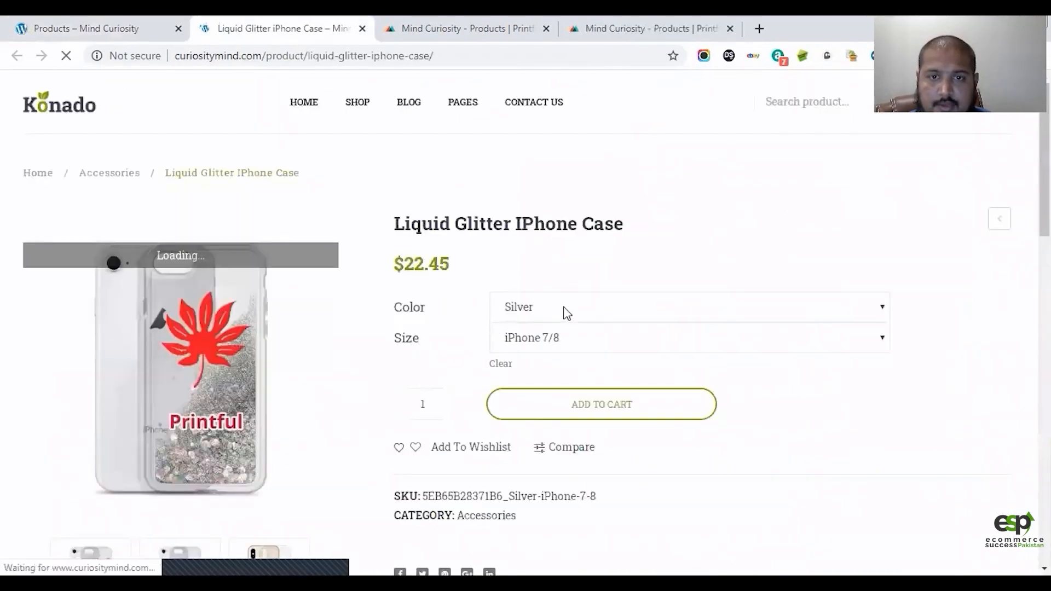
Preview the Liquid Glitter iPhone Case in Gold and in Pink
left_click(565, 311)
left_click(553, 361)
left_click(547, 314)
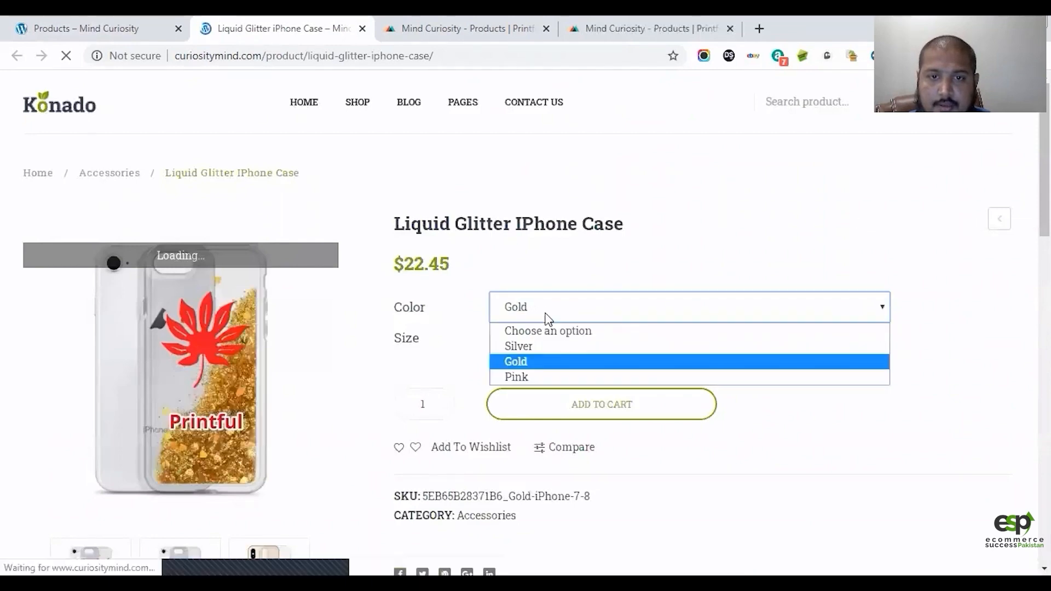
left_click(521, 376)
scroll(670, 383, "down", 1)
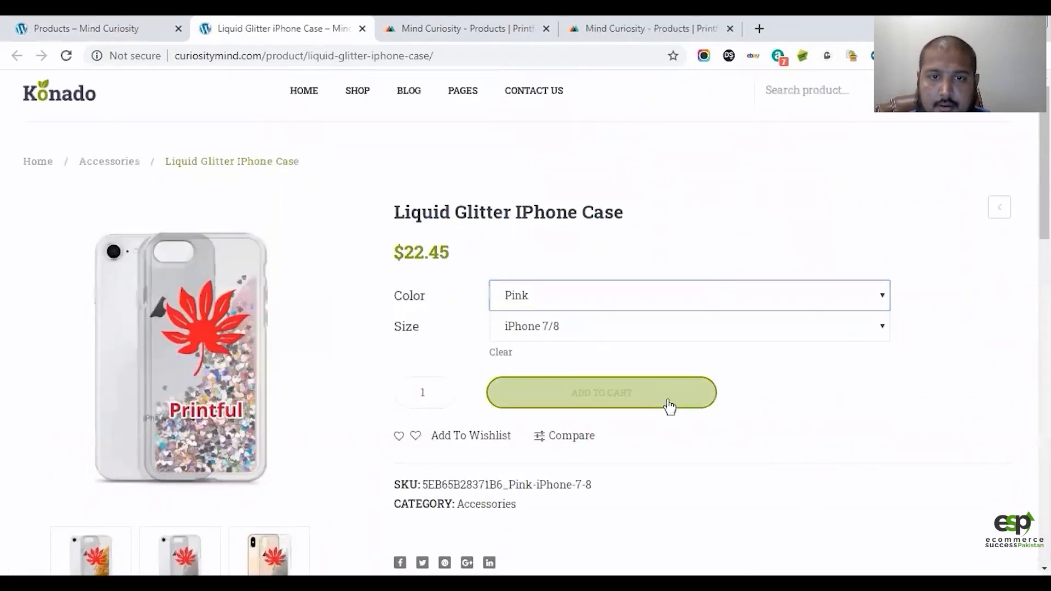
Try the iPhone XR and iPhone 7/8 sizes for the pink case and review its product description
left_click(557, 268)
left_click(556, 330)
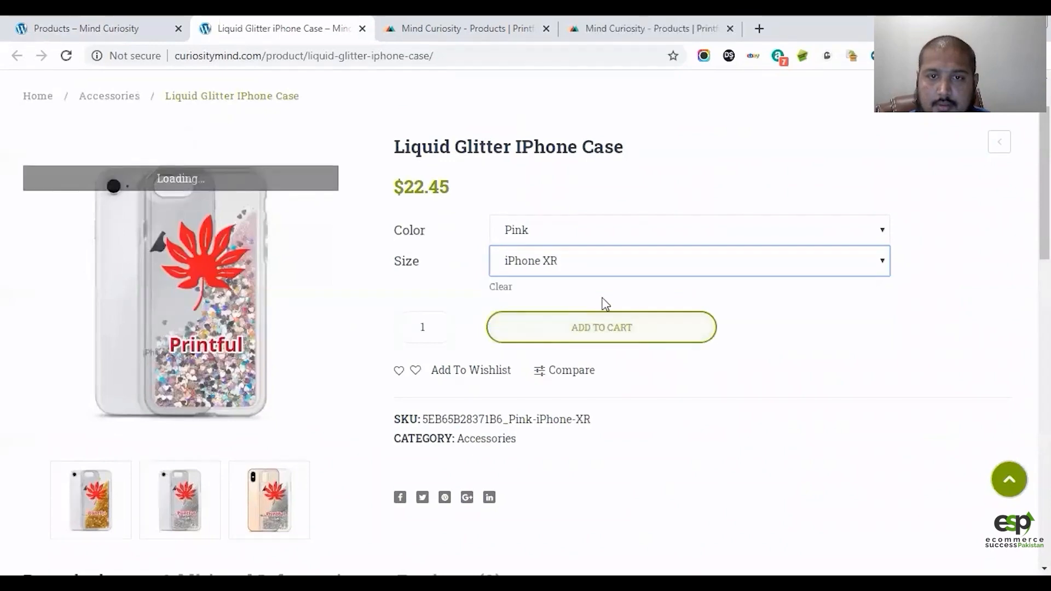
left_click(579, 277)
left_click(566, 298)
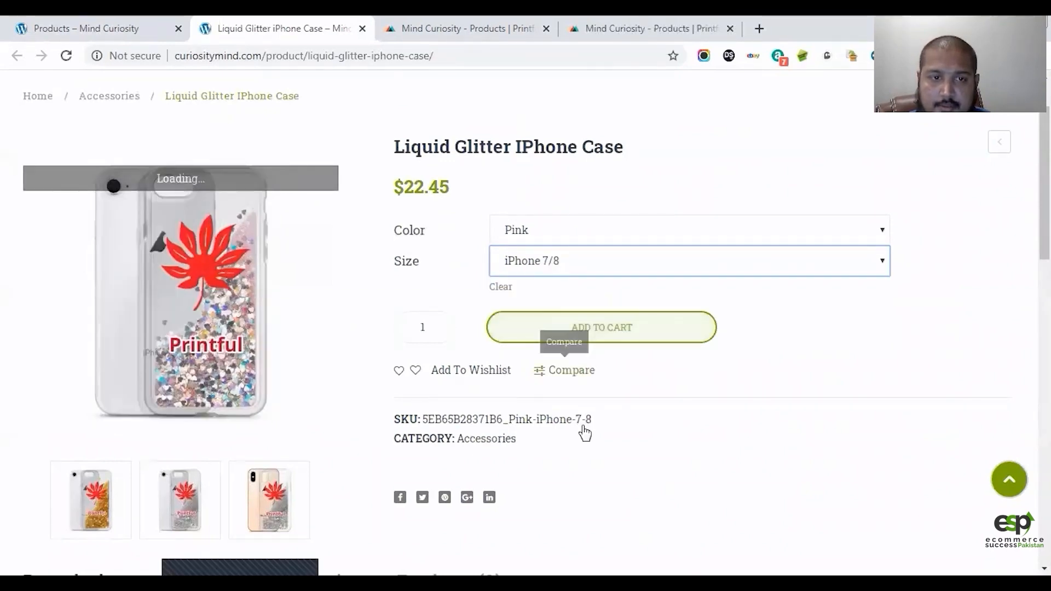
scroll(589, 455, "down", 3)
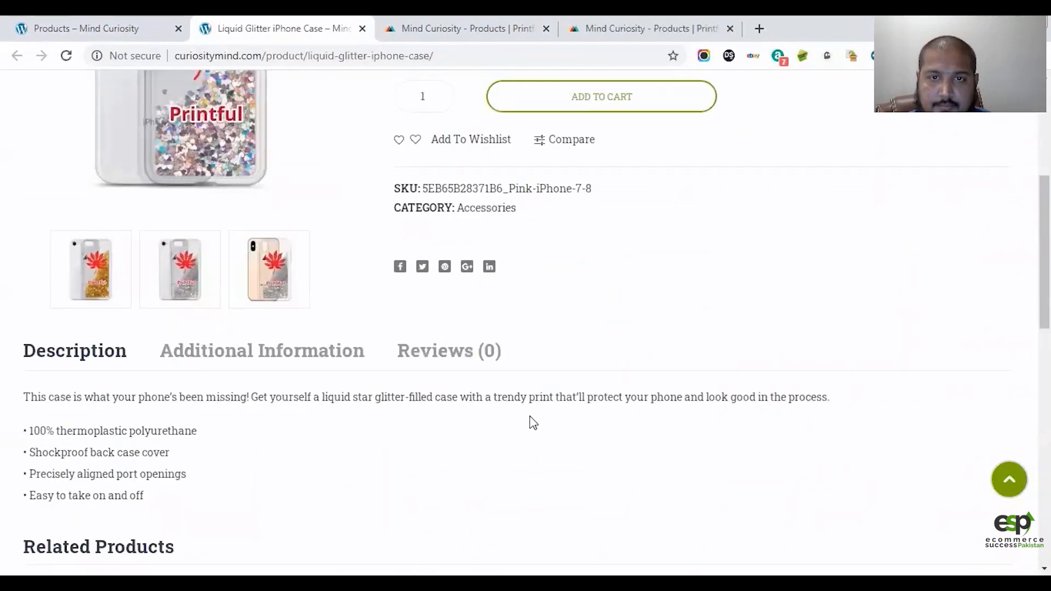
scroll(531, 423, "up", 2)
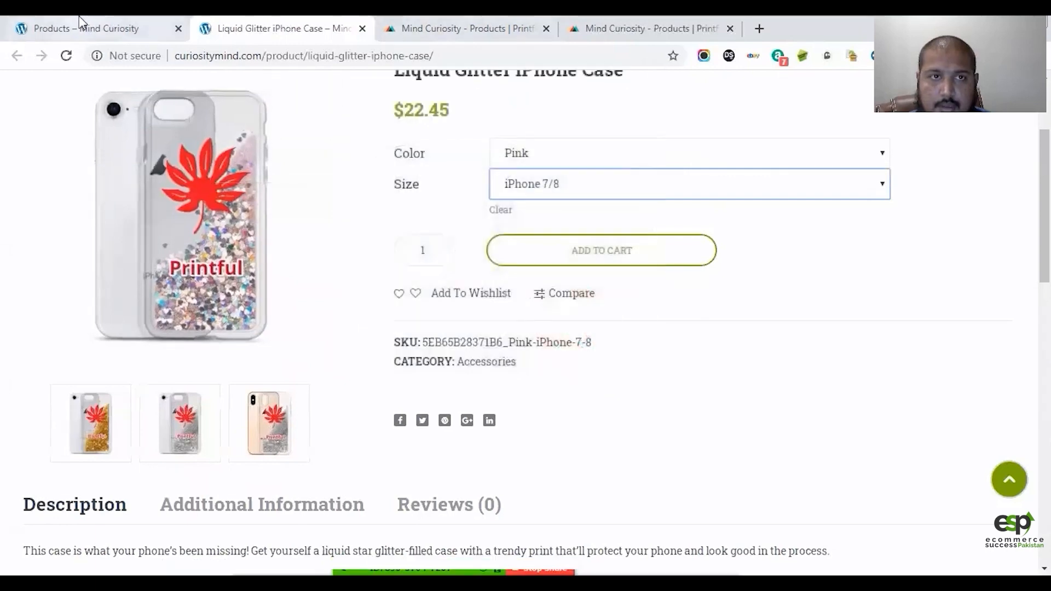
Return to the shop listing, go to its second page and open the Samsung Case product page
left_click(79, 24)
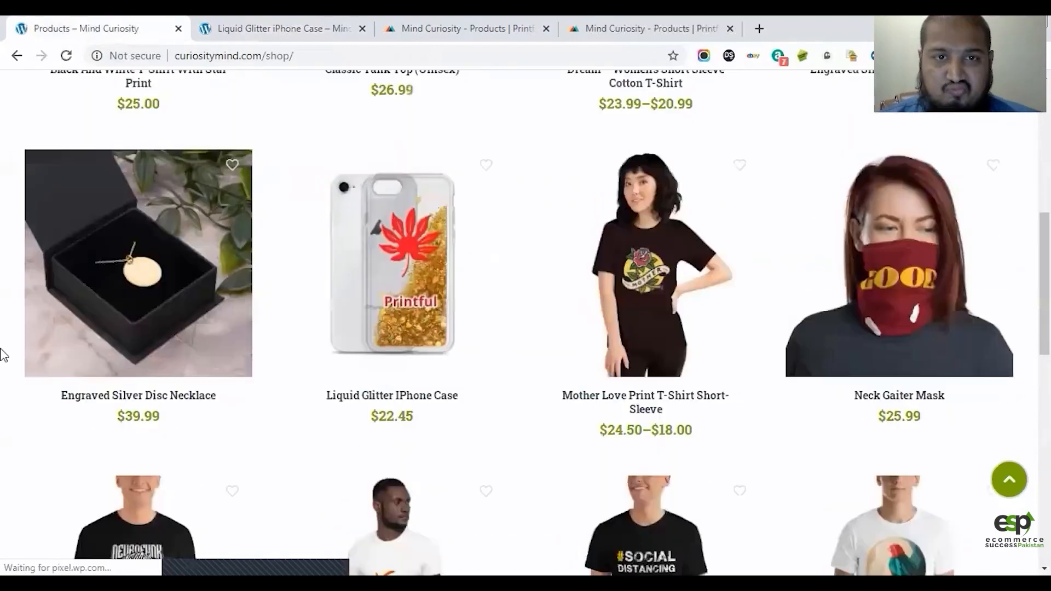
scroll(3, 355, "down", 5)
scroll(35, 446, "up", 9)
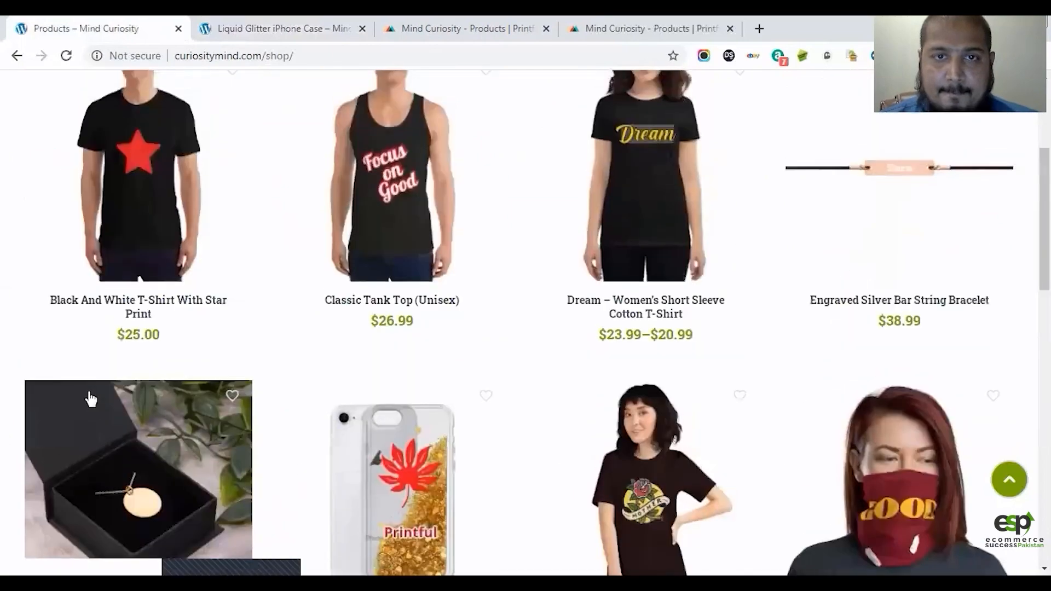
scroll(91, 399, "up", 4)
scroll(63, 368, "down", 12)
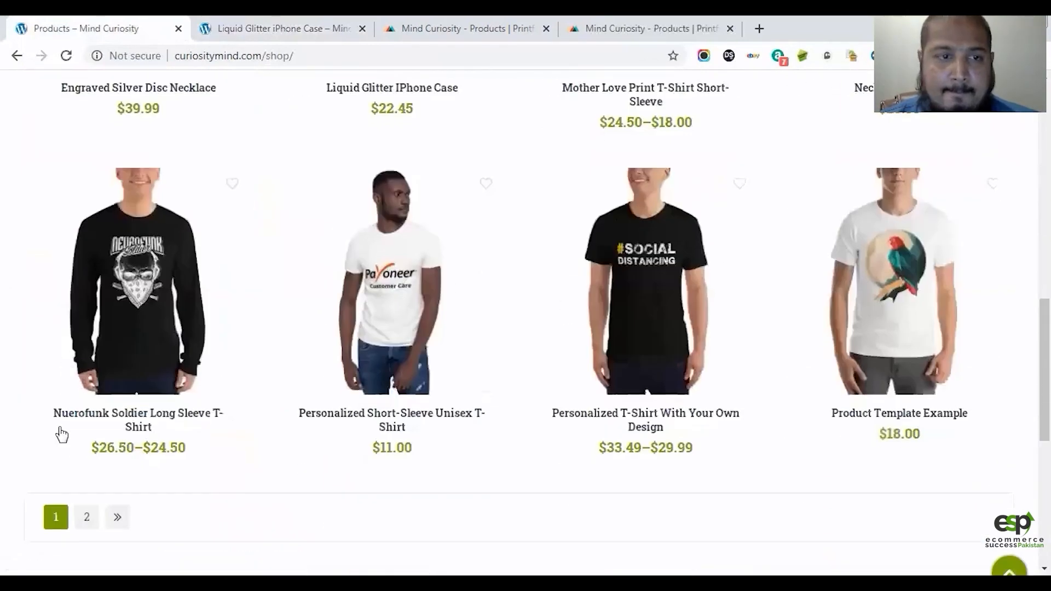
scroll(62, 435, "down", 3)
left_click(76, 370)
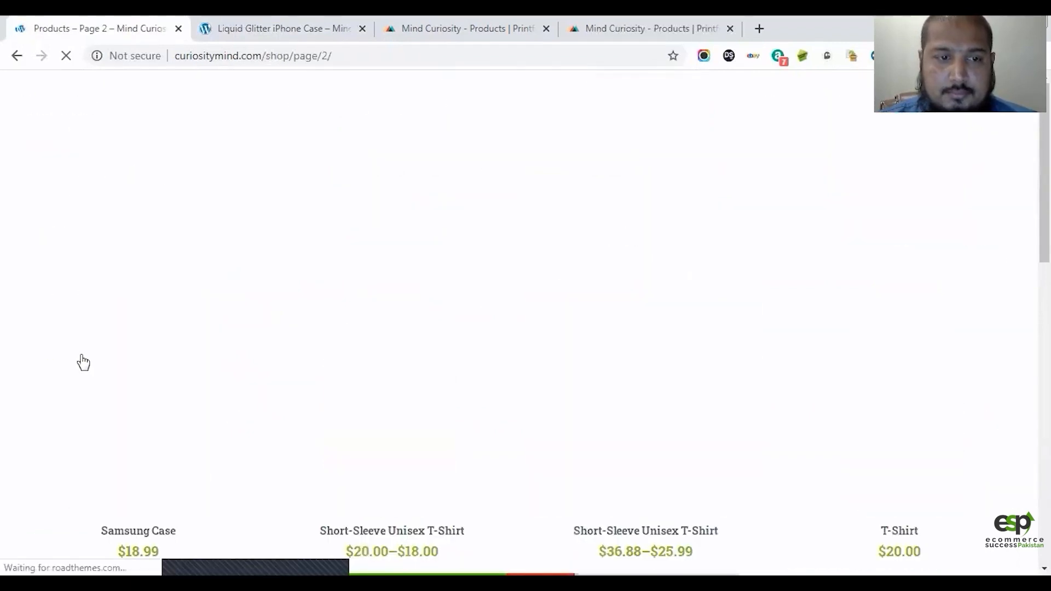
scroll(149, 208, "down", 3)
left_click(150, 210)
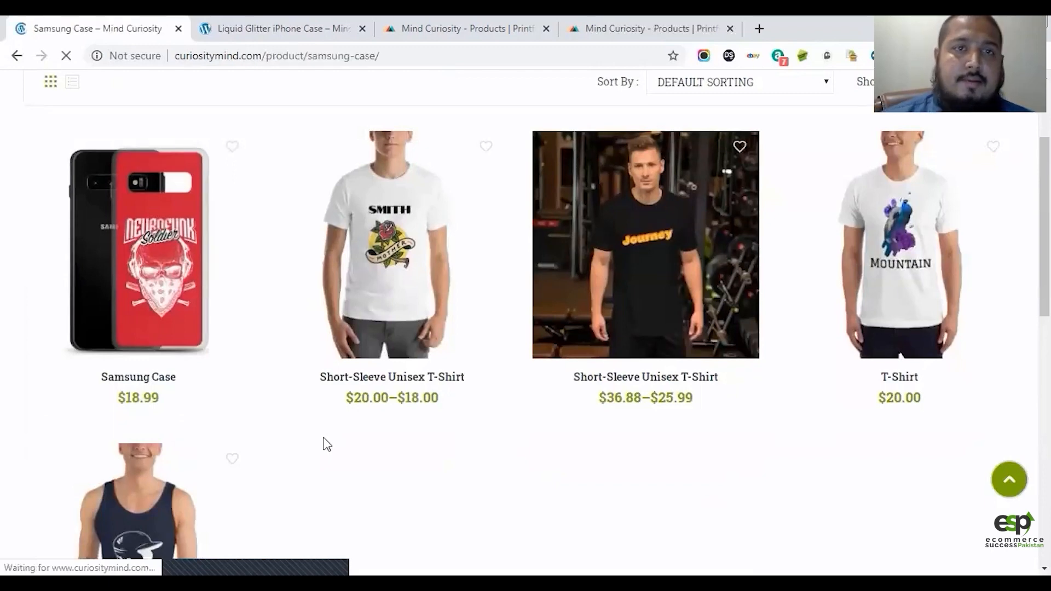
Preview the Samsung Case for the Galaxy S20 Ultra, Galaxy S20 and Galaxy S10
scroll(300, 359, "down", 4)
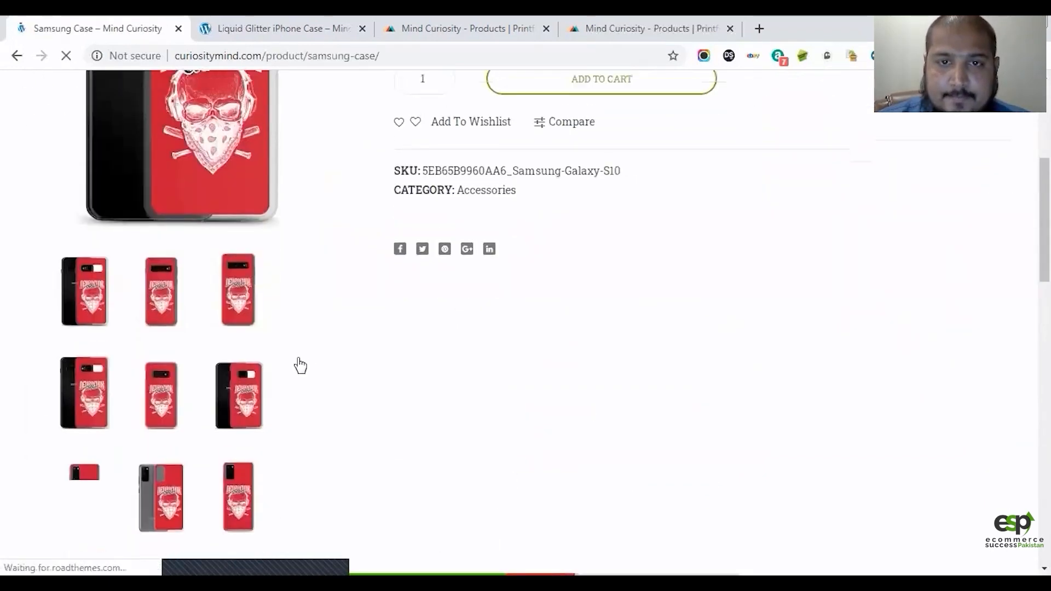
scroll(299, 360, "up", 3)
left_click(587, 238)
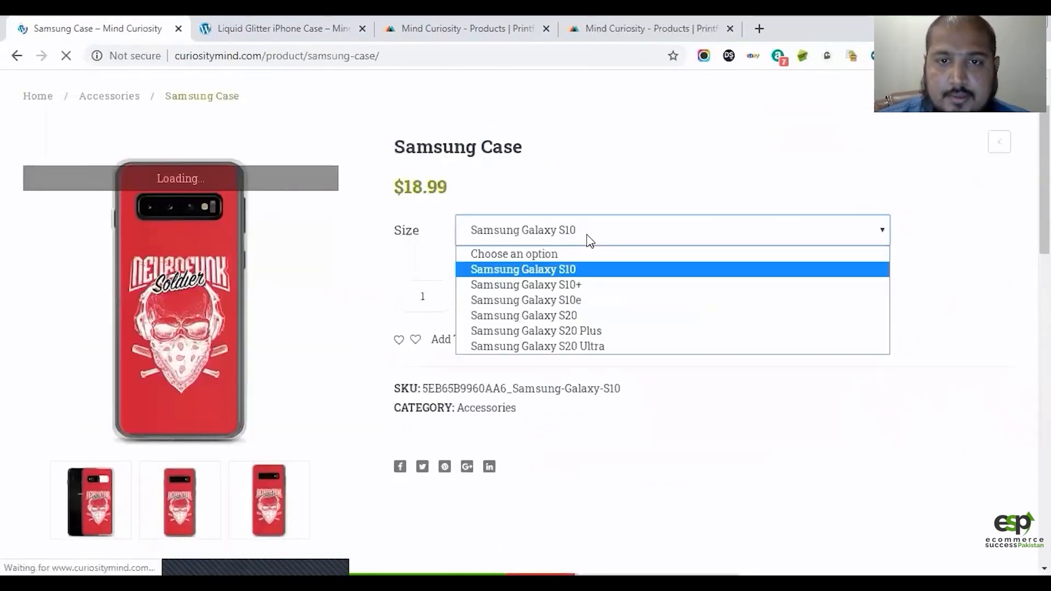
left_click(563, 346)
left_click(551, 239)
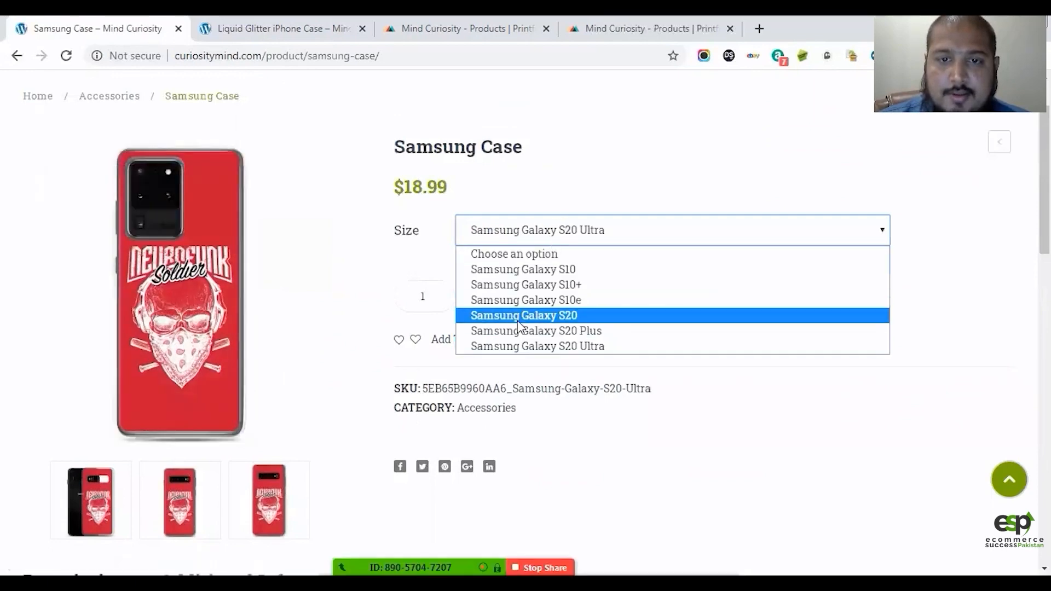
left_click(518, 320)
left_click(560, 241)
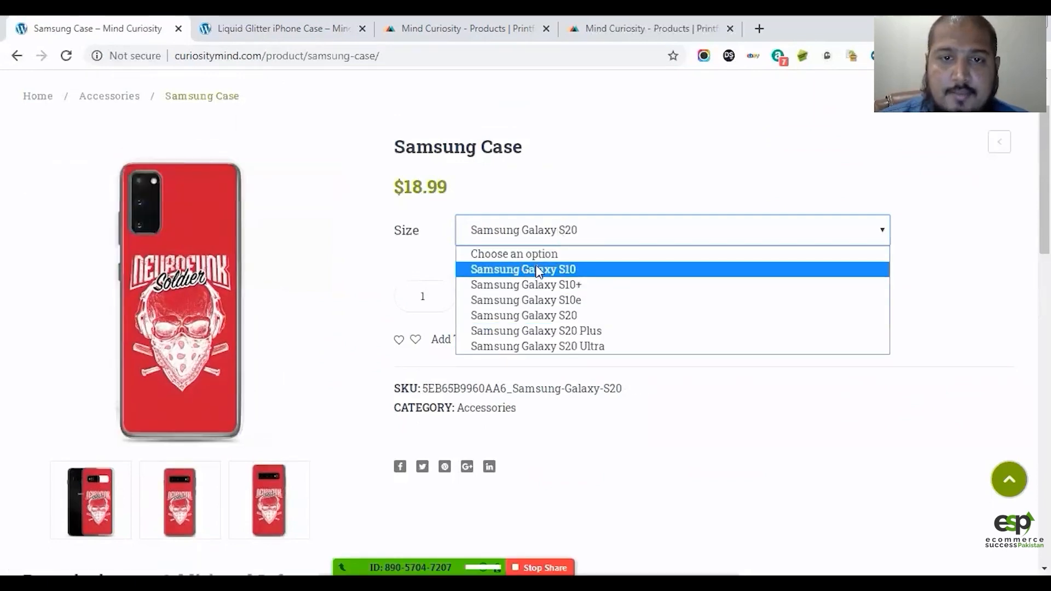
left_click(535, 270)
Examine the Samsung Case's product images and its description with the listed material features
scroll(433, 322, "down", 3)
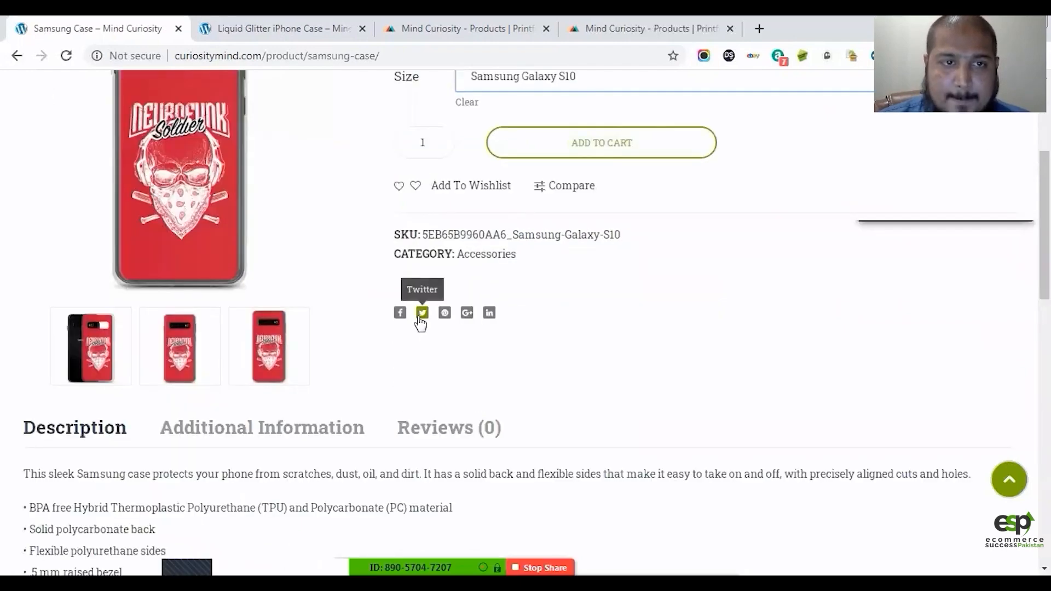
scroll(420, 323, "up", 4)
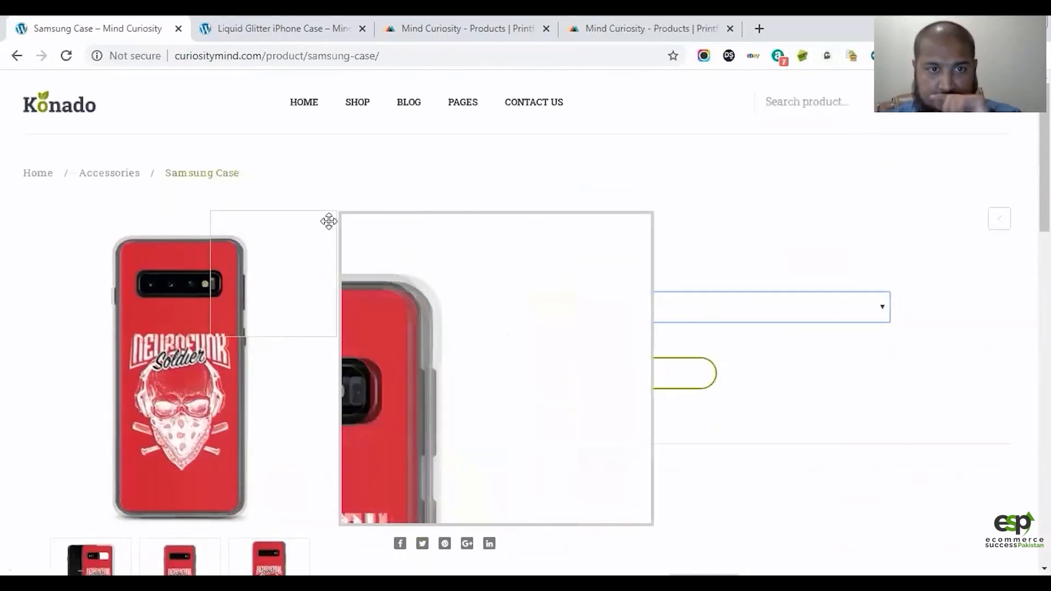
scroll(219, 290, "down", 5)
scroll(181, 329, "down", 5)
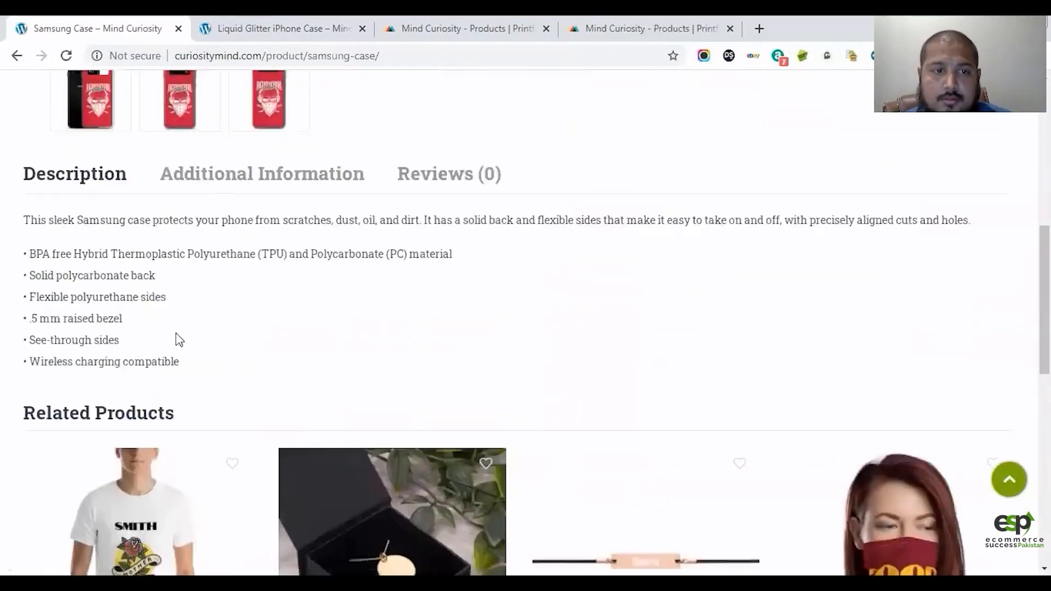
scroll(164, 318, "up", 5)
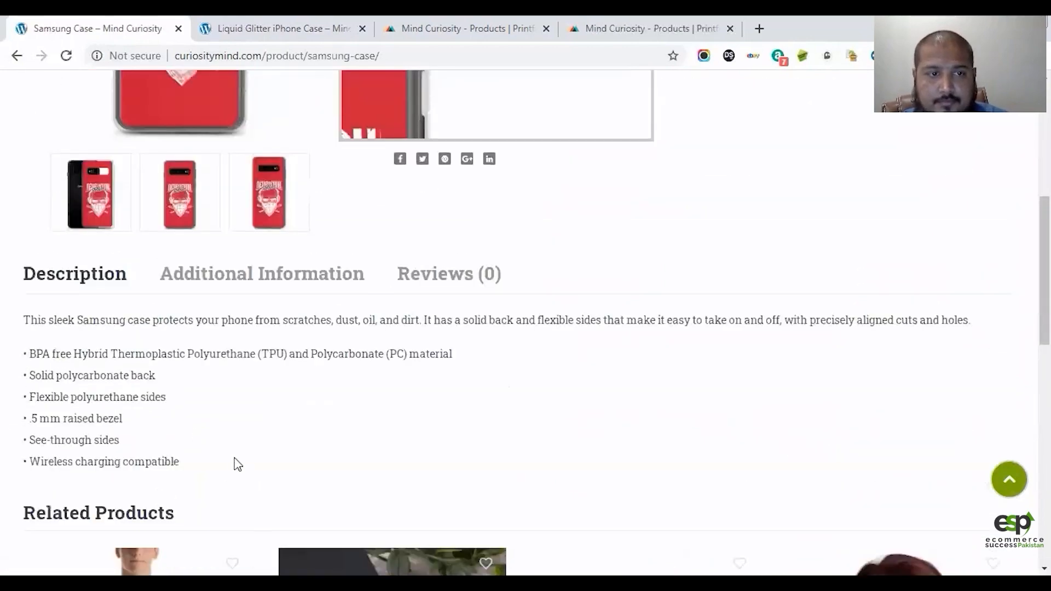
left_click_drag(234, 459, 225, 454)
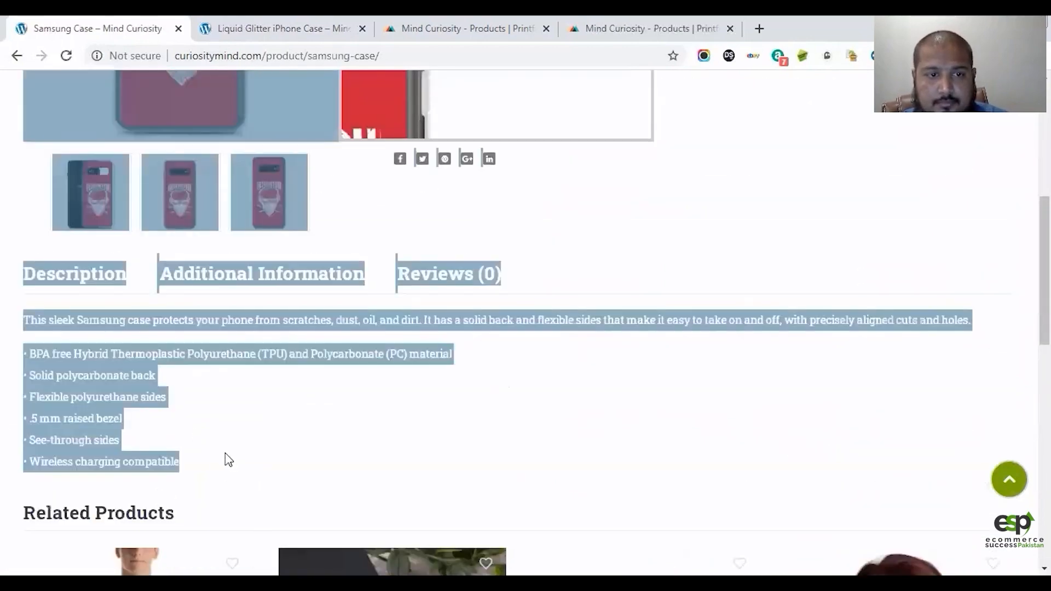
left_click(97, 452)
scroll(134, 437, "up", 8)
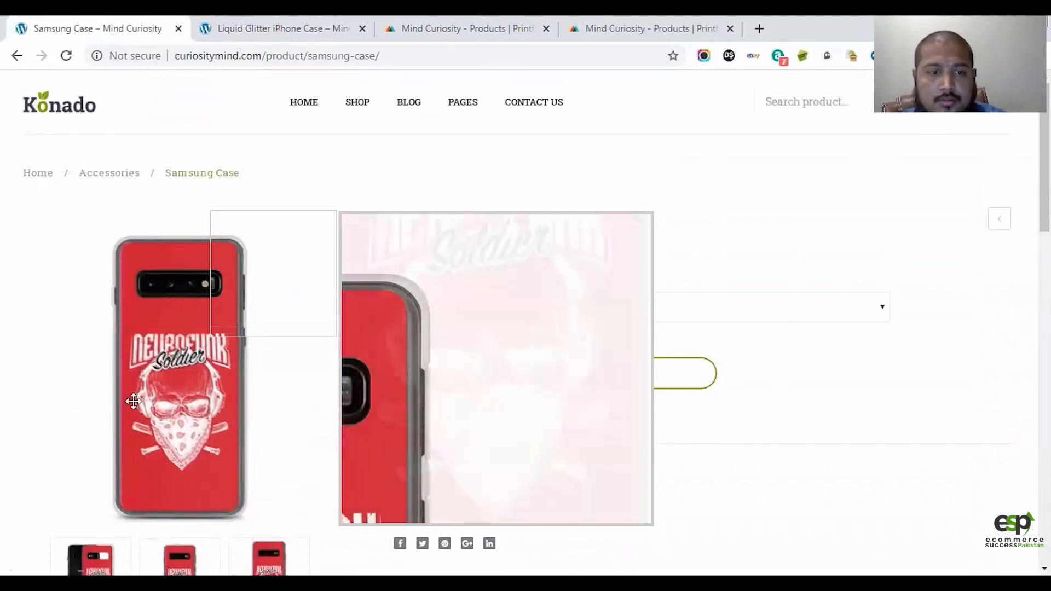
scroll(127, 410, "down", 4)
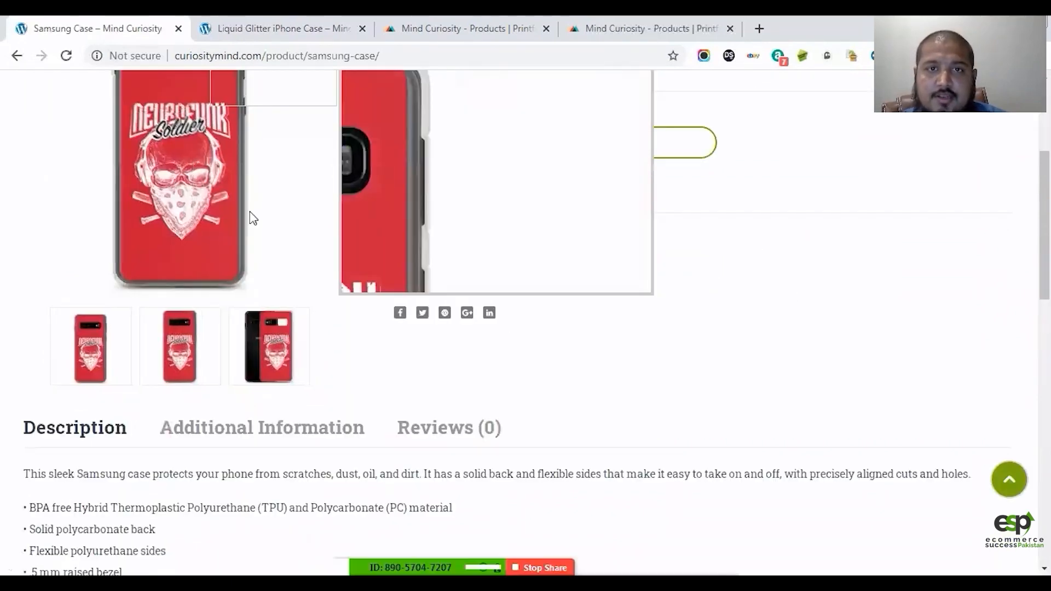